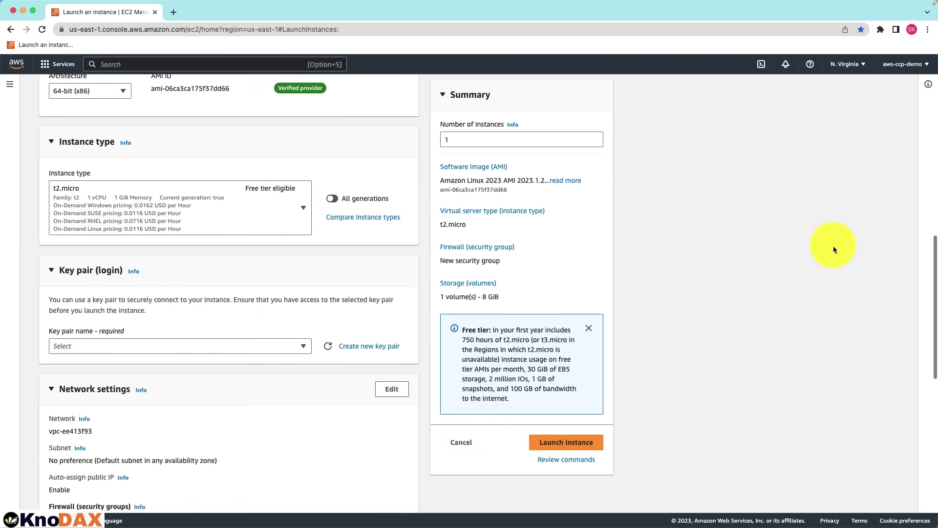
- Set the instance's key pair option to Proceed without a key pair (Not recommended)
scroll(440, 368, down, 3)
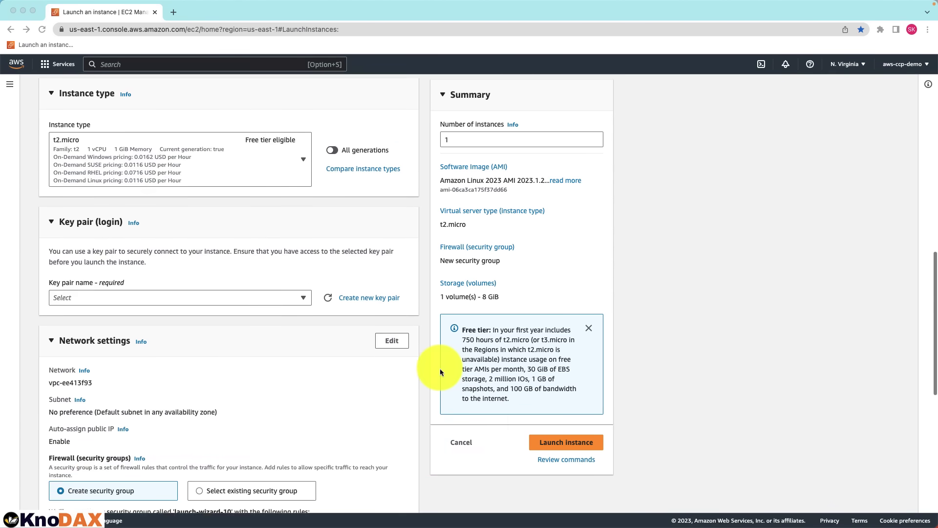
click(229, 249)
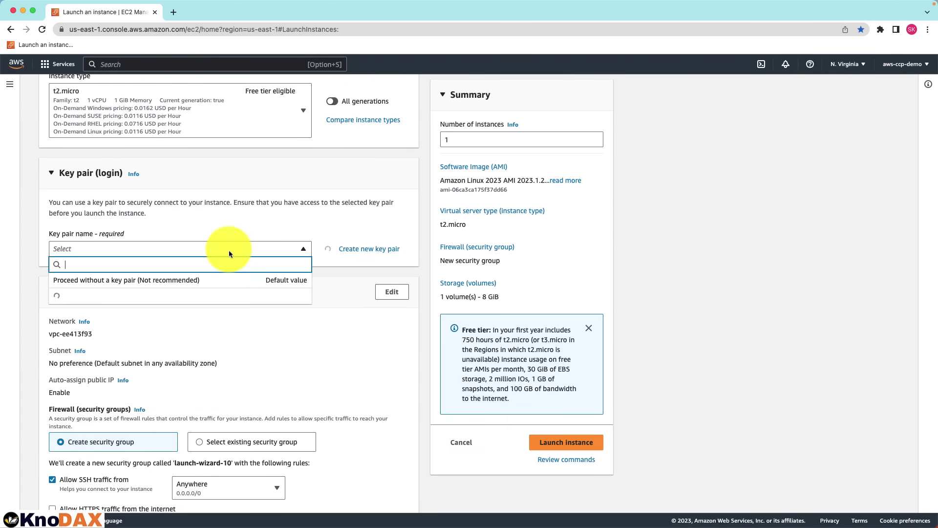
click(118, 285)
- In the new security group's rules, disallow SSH traffic and allow HTTP traffic from the internet
scroll(193, 325, down, 3)
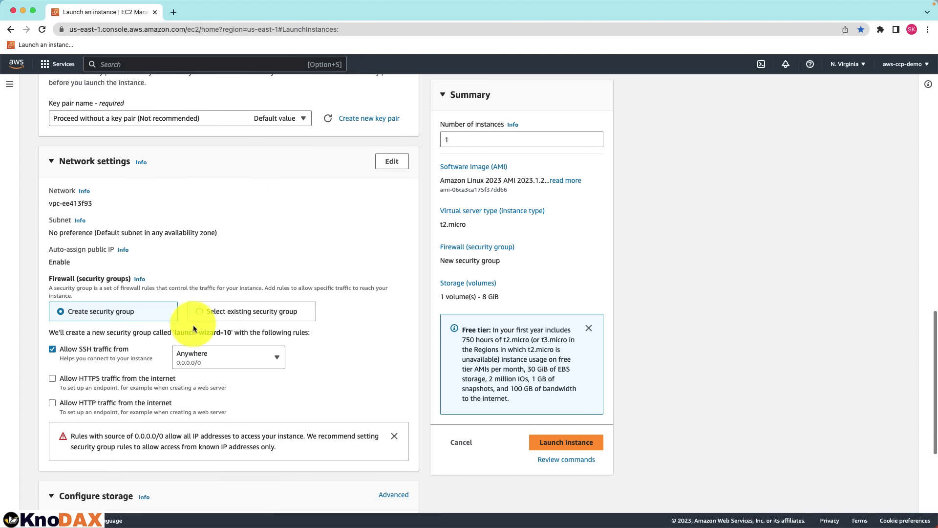
click(53, 349)
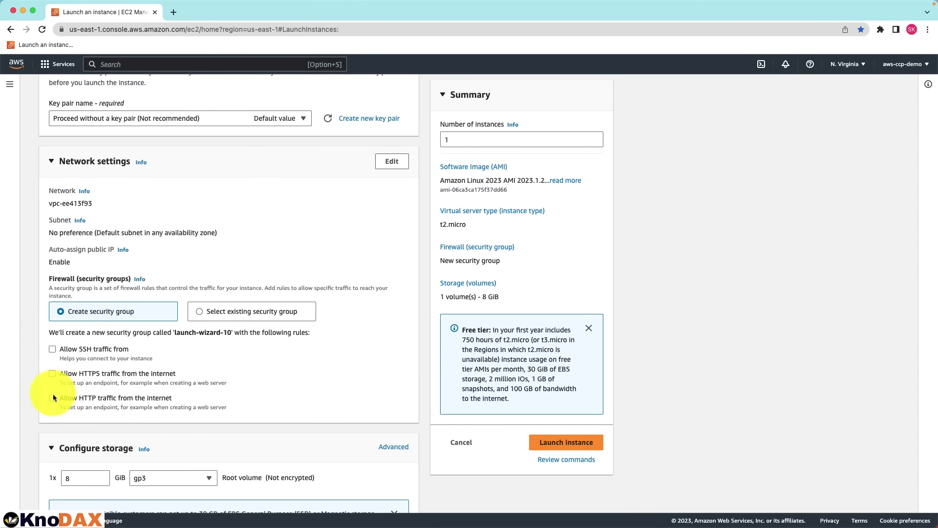
click(53, 397)
- Expand and review the advanced details, keeping the defaults, and launch the instance
scroll(179, 386, down, 4)
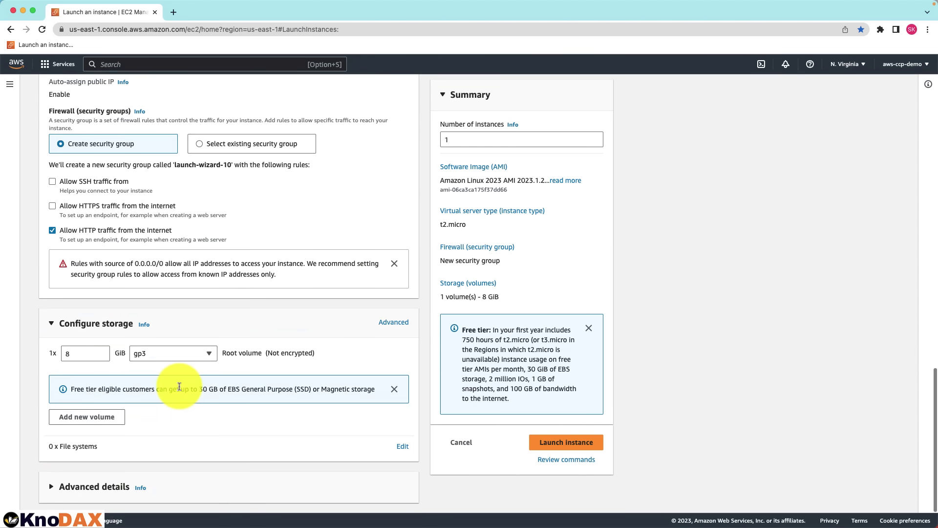
click(113, 486)
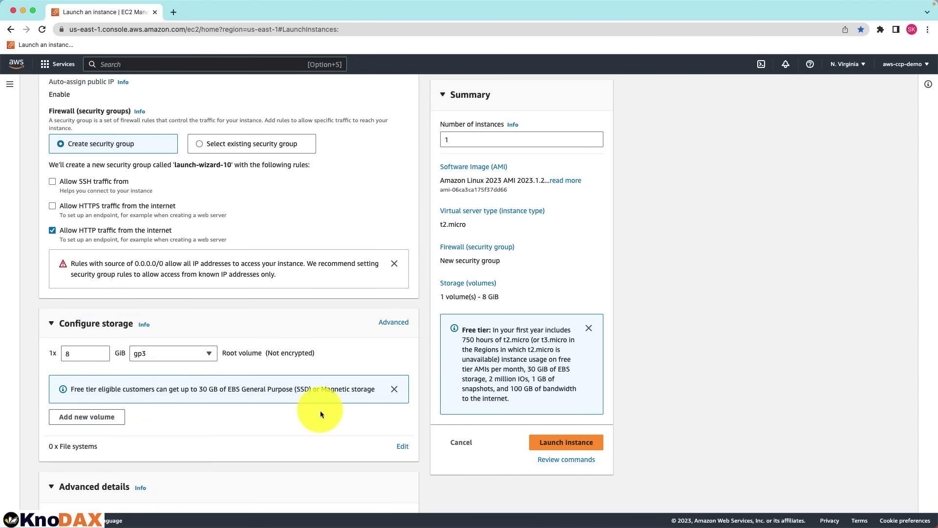
scroll(320, 414, down, 12)
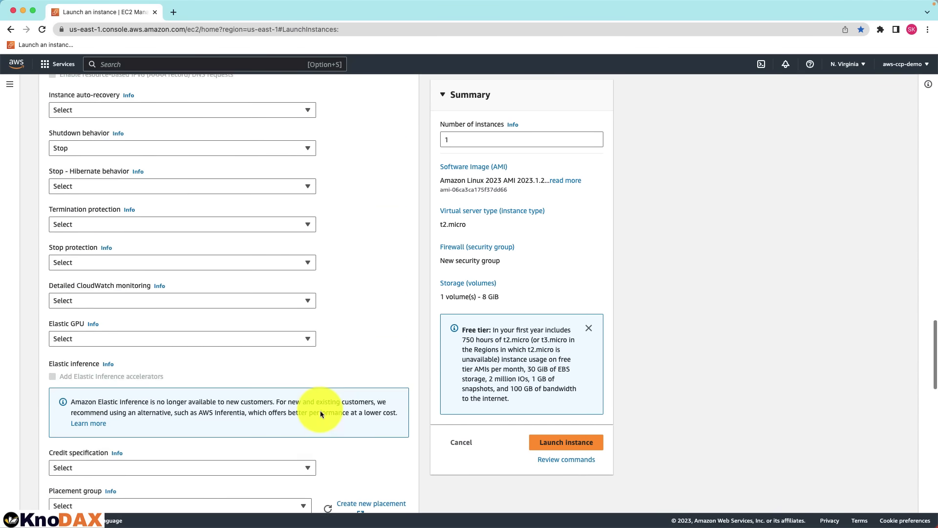
scroll(321, 409, down, 10)
click(588, 442)
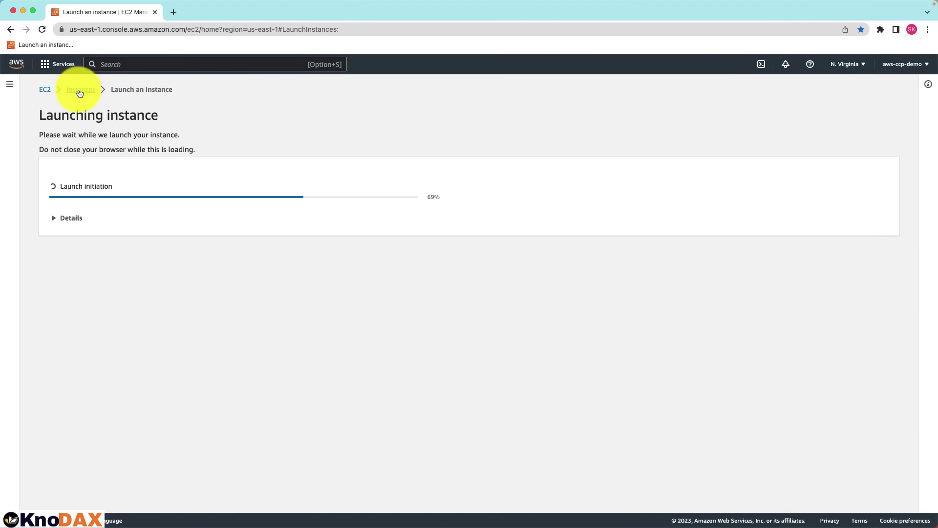
- Go from the EC2 dashboard to the list of instances and select the EBS Volume Demo instance
click(79, 91)
click(47, 121)
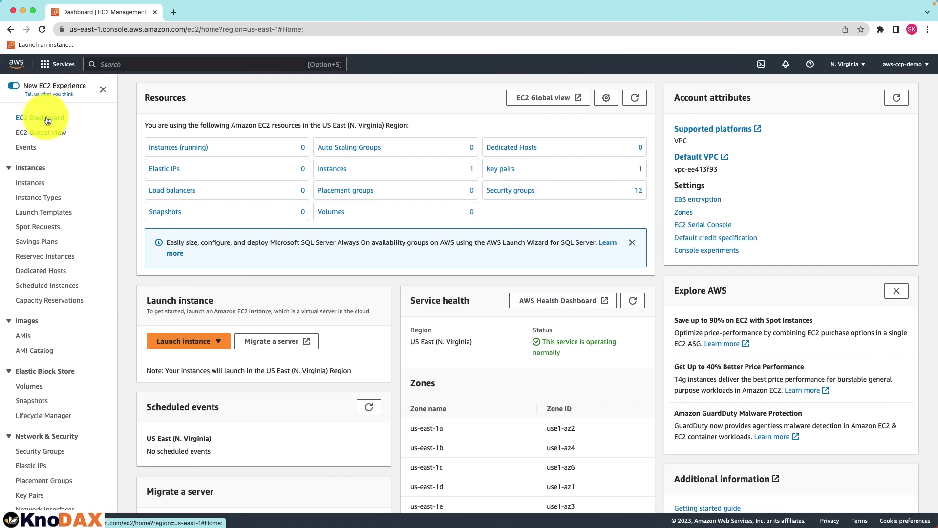
click(194, 148)
click(132, 155)
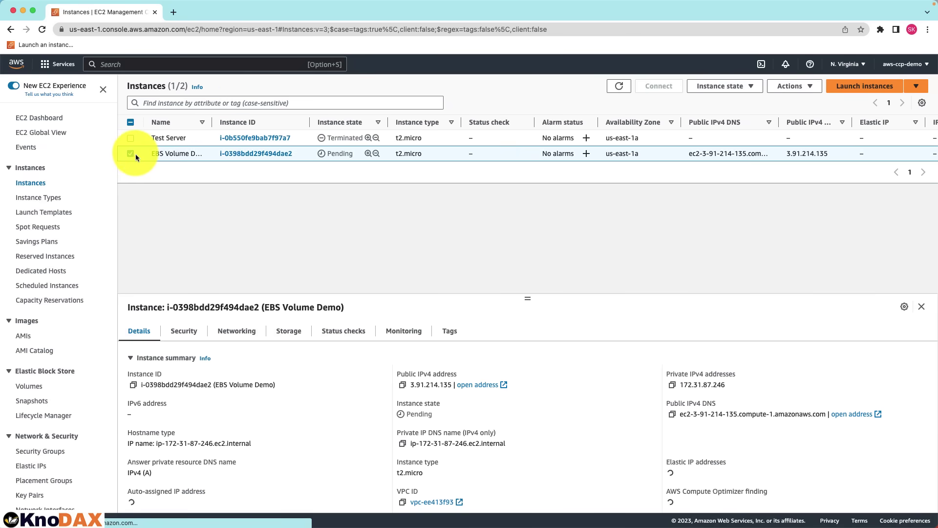
- Examine the EBS Volume Demo instance's storage and open the details of its attached root volume
click(287, 332)
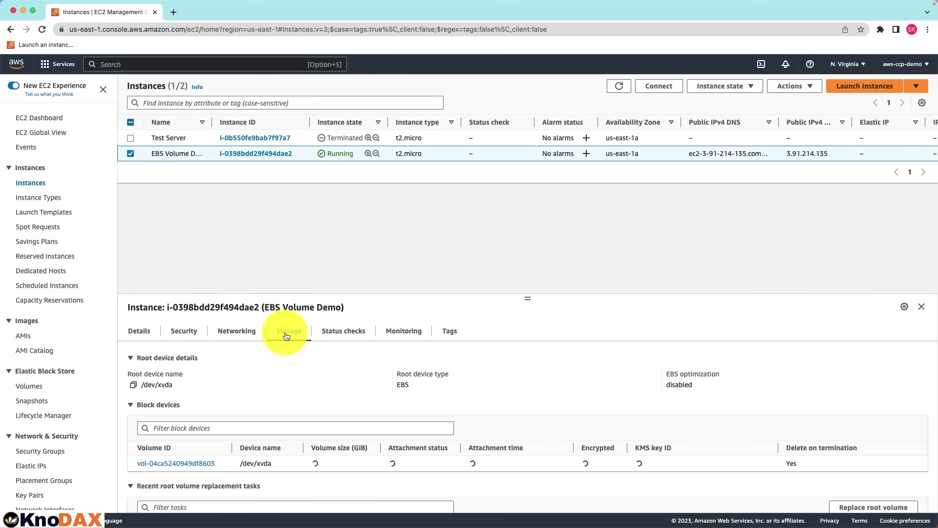
scroll(313, 372, down, 3)
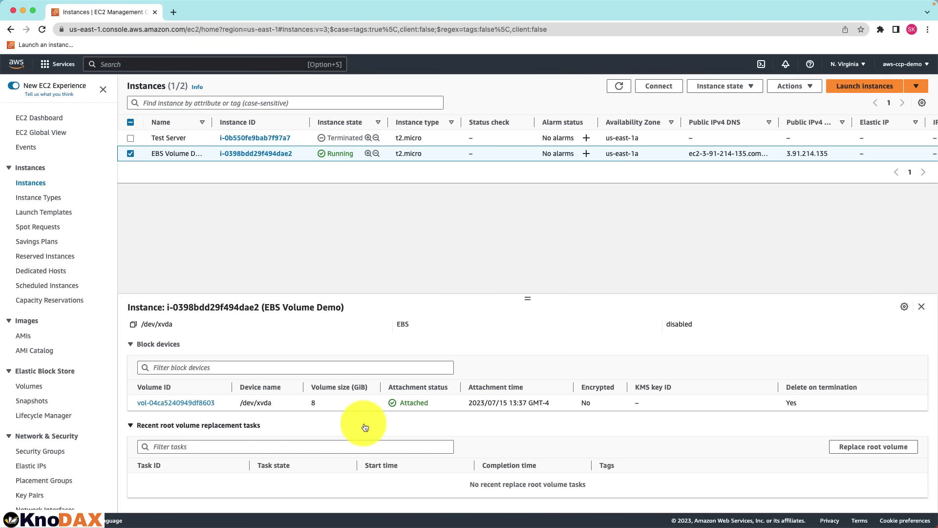
click(203, 406)
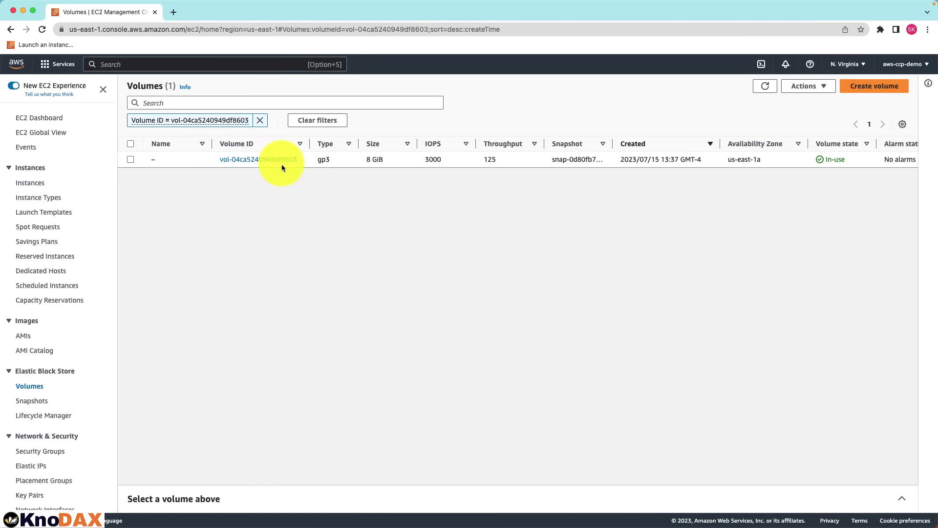
click(266, 160)
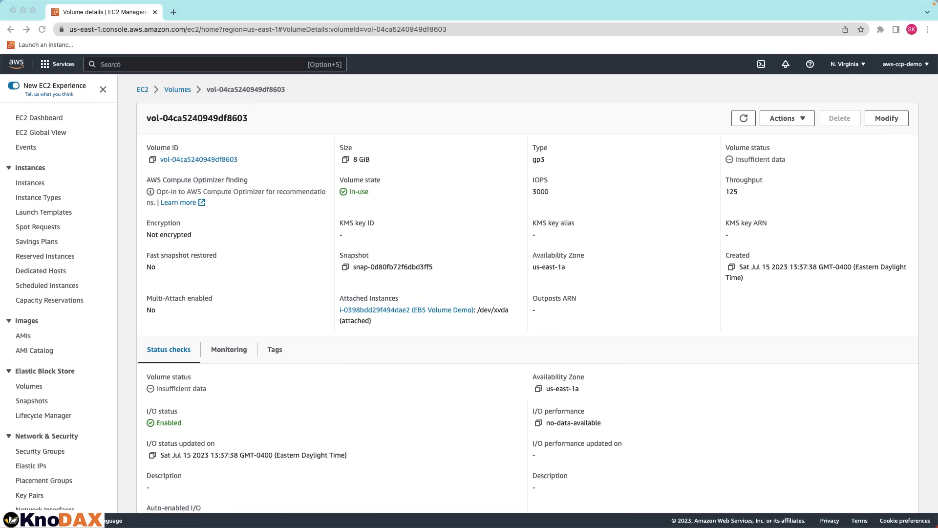
- Start creating a new EBS volume, review the volume types, keep General Purpose SSD (gp2), and set the size to 1 GiB
click(27, 389)
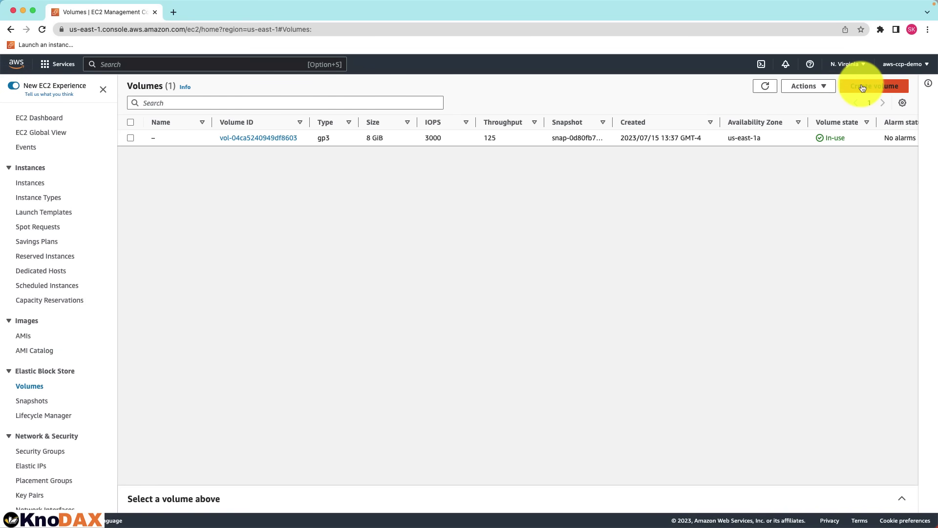
click(862, 88)
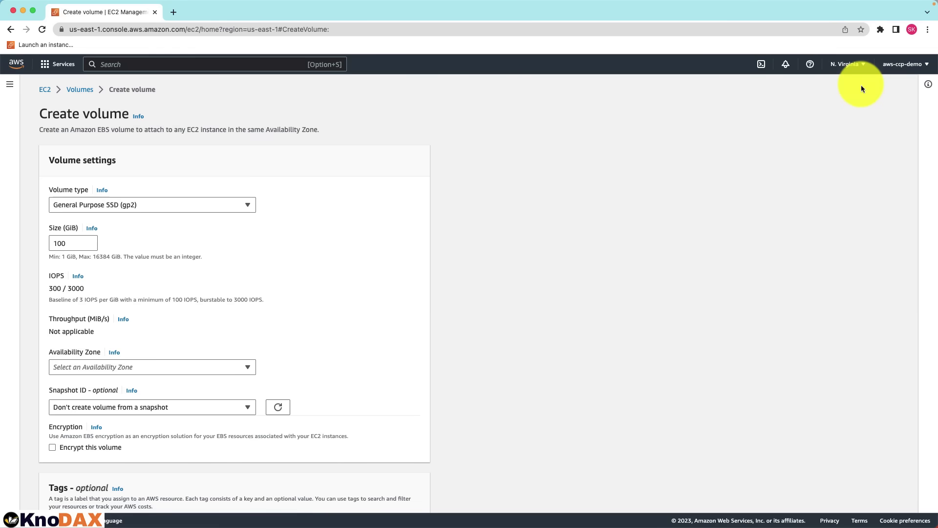
click(247, 210)
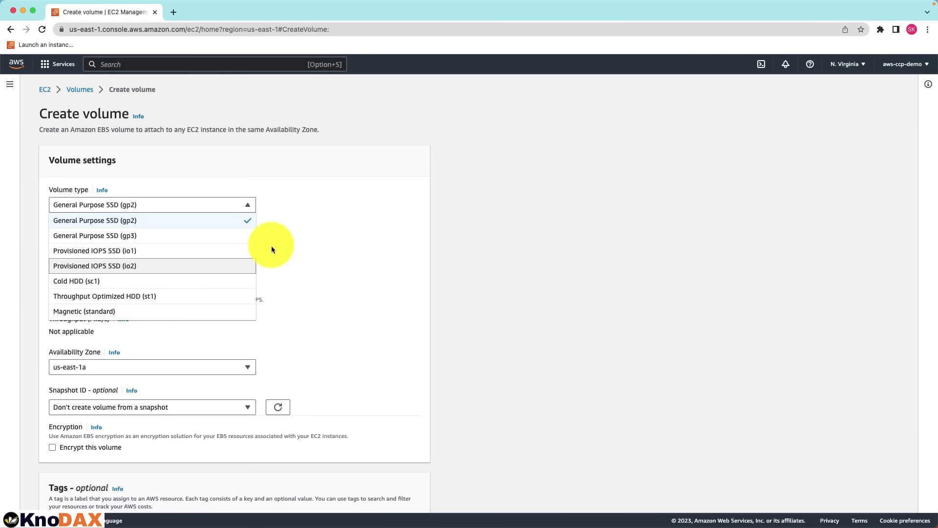
click(301, 244)
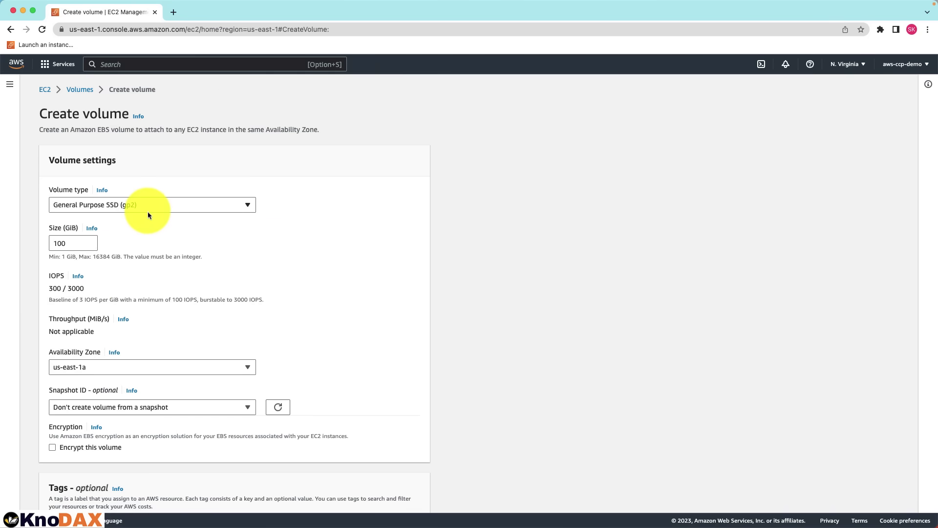
double_click(61, 243)
text(1)
- Open the EC2 dashboard in a new browser tab and check the running instance's Availability Zone
scroll(254, 249, down, 2)
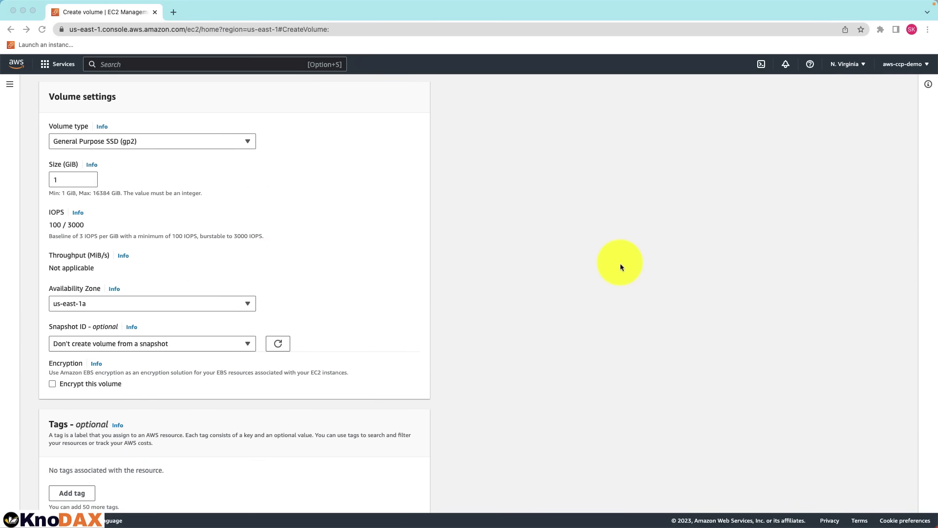
click(10, 85)
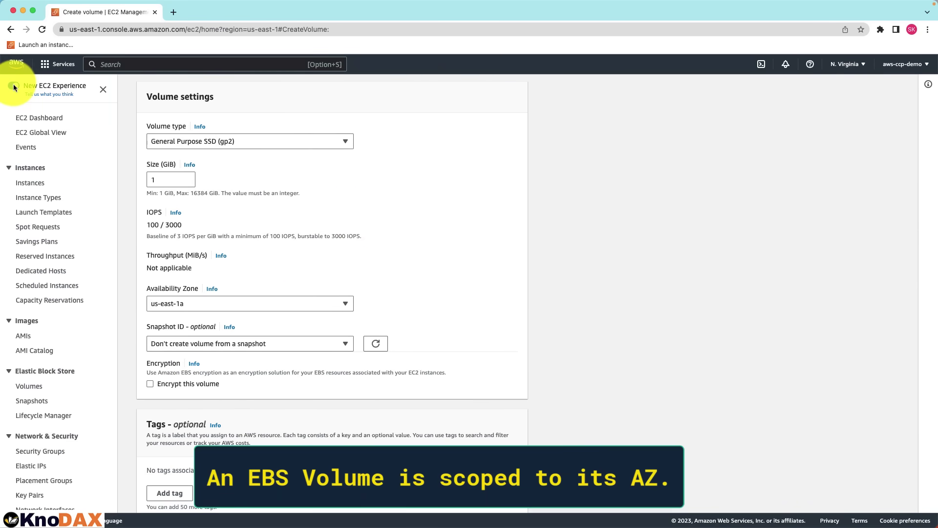
right_click(55, 119)
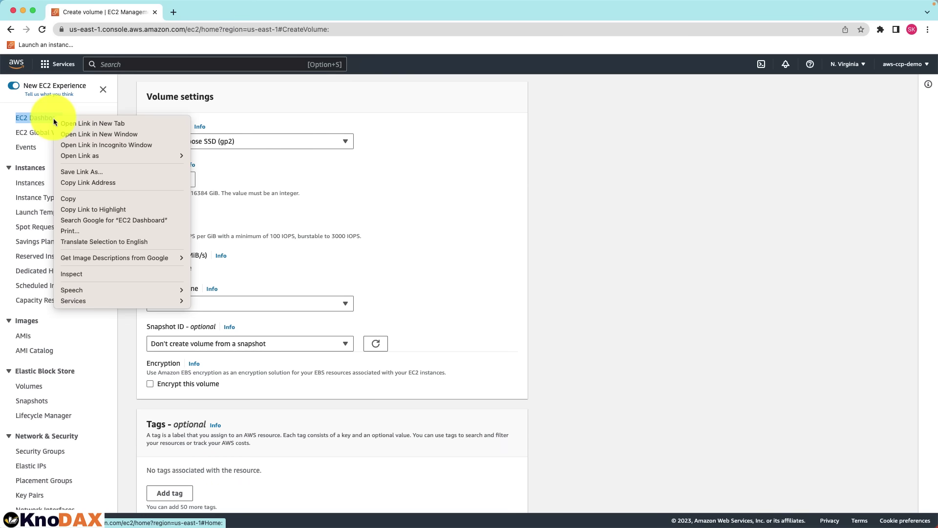
click(103, 123)
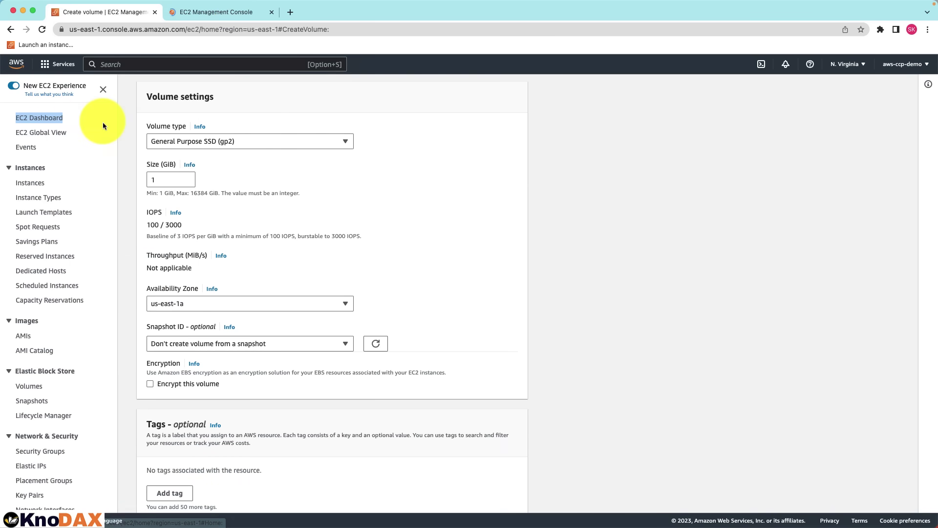
click(197, 7)
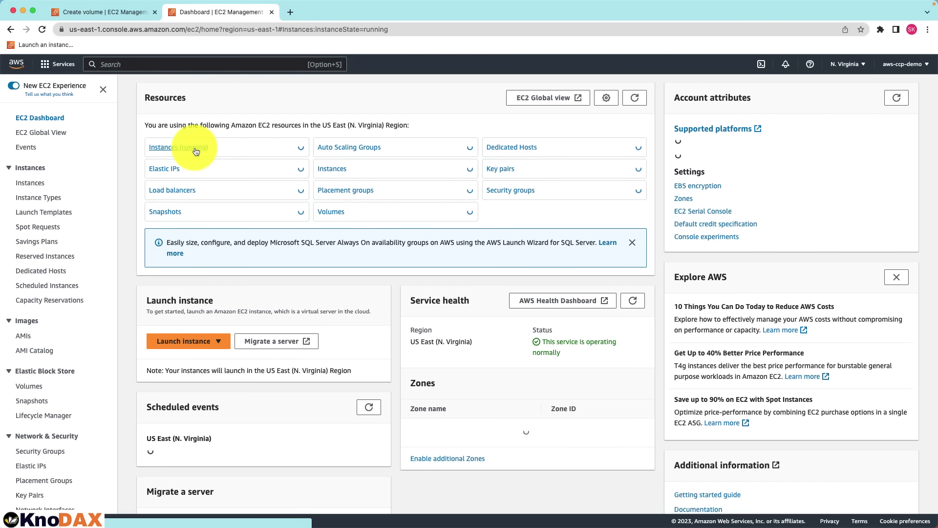
click(195, 148)
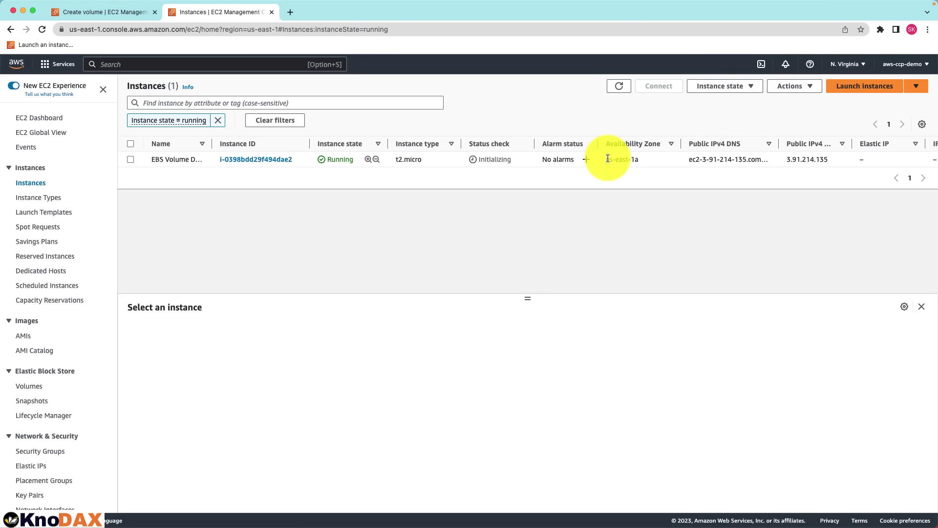
drag(611, 160, 649, 159)
- Return to the volume form, choose us-east-1a as the Availability Zone, and create the volume
click(101, 15)
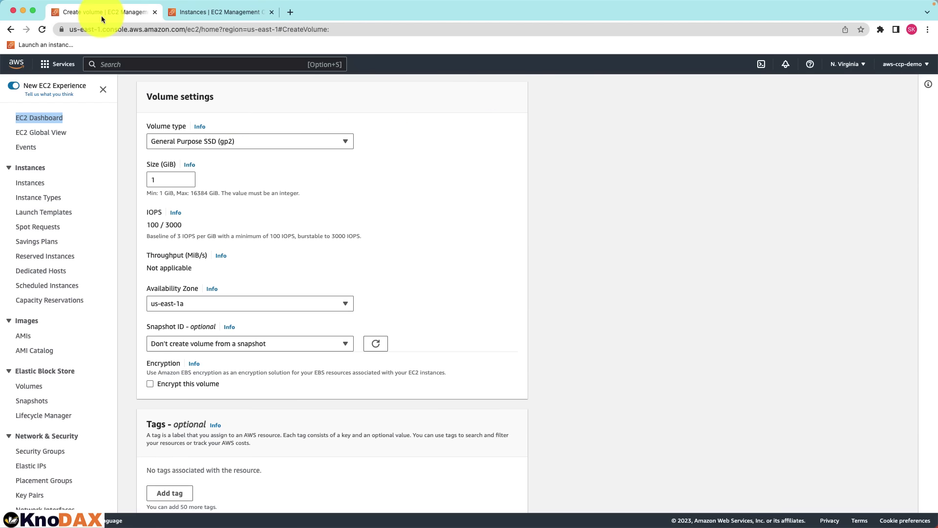
click(291, 303)
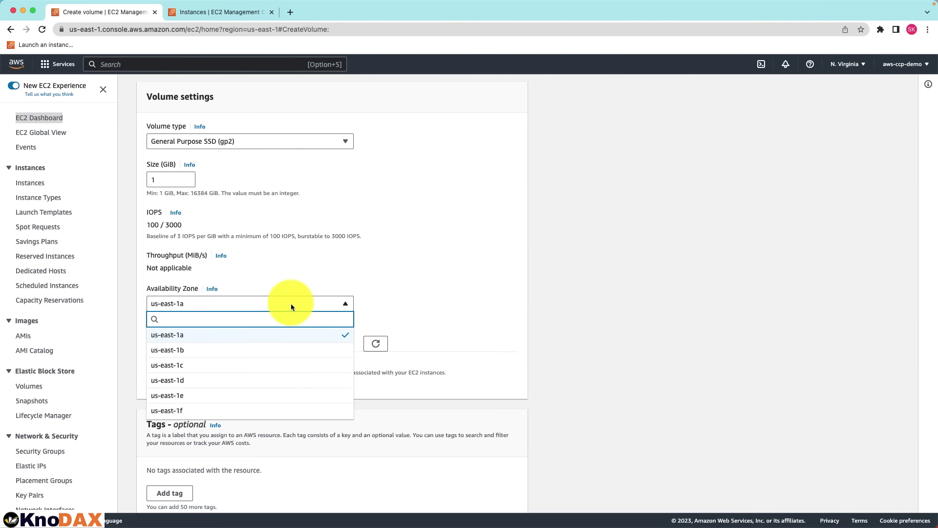
click(195, 335)
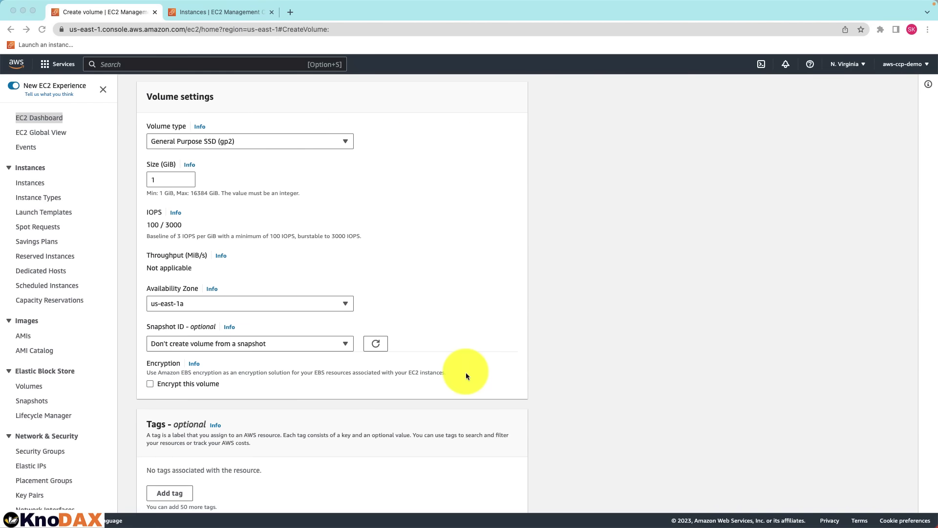
scroll(465, 371, down, 2)
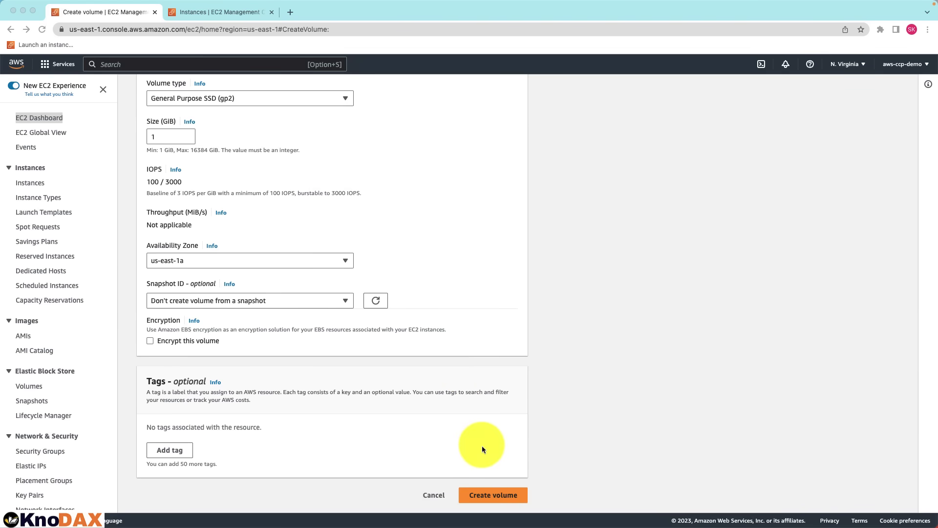
click(487, 494)
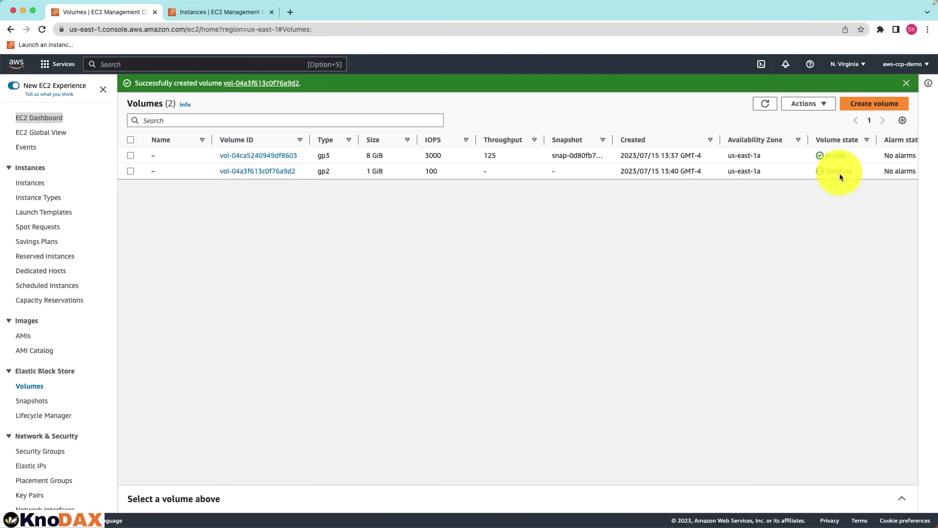
- Refresh the volume list and attach the new 1 GiB volume to the EBS Volume Demo instance as /dev/sdf
key(super+r)
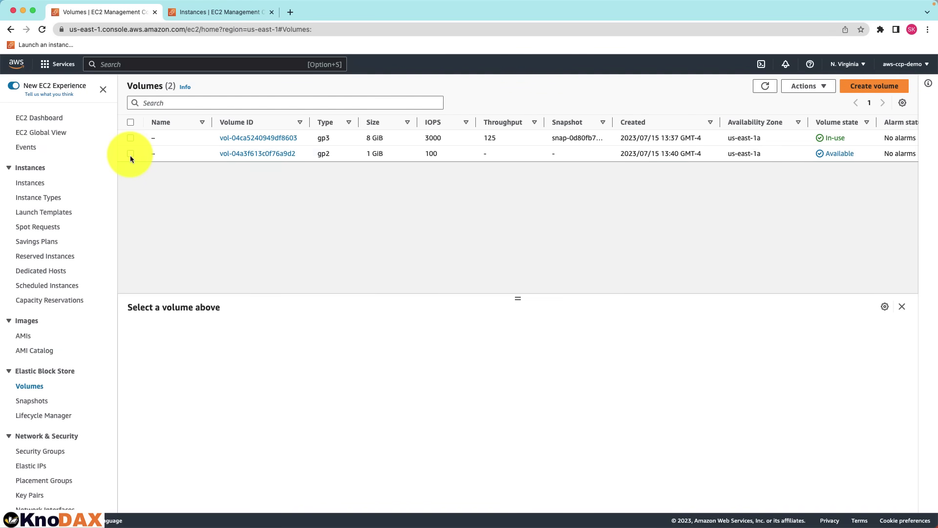
click(130, 154)
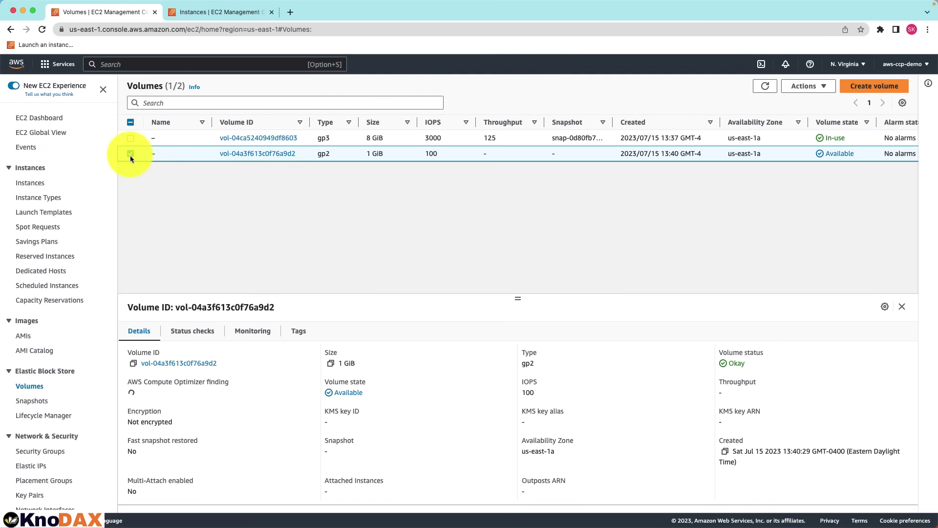
click(809, 86)
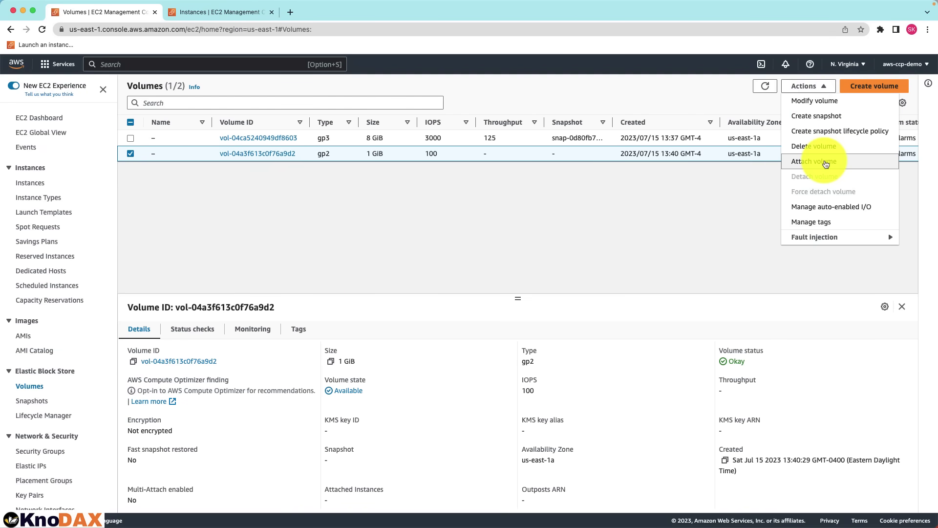
click(827, 162)
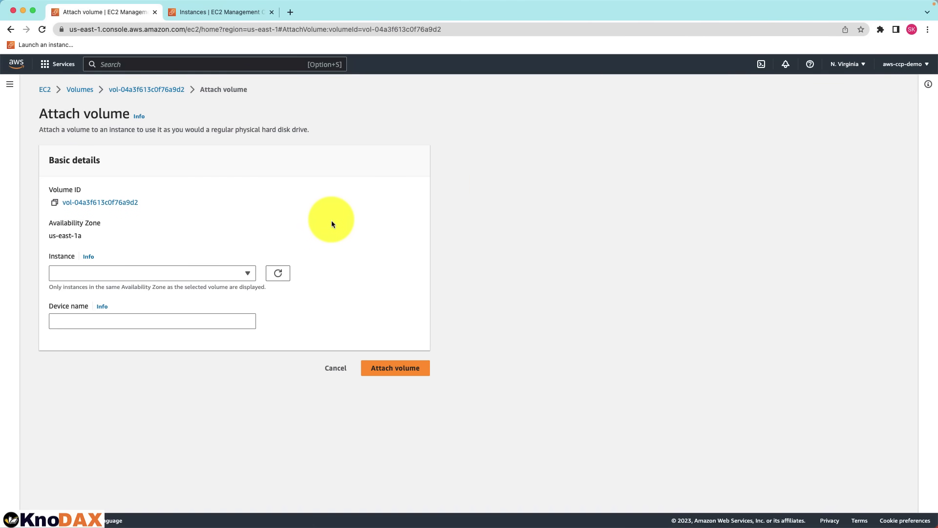
click(250, 275)
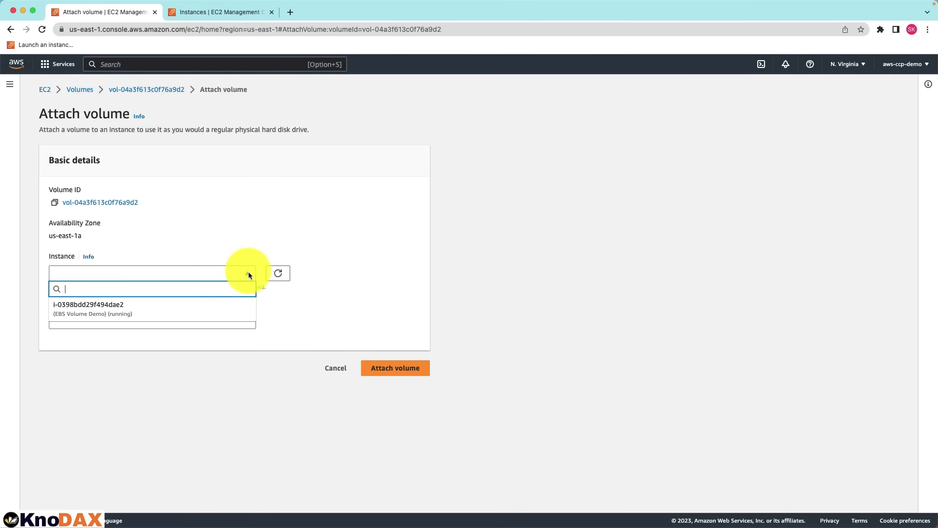
click(165, 307)
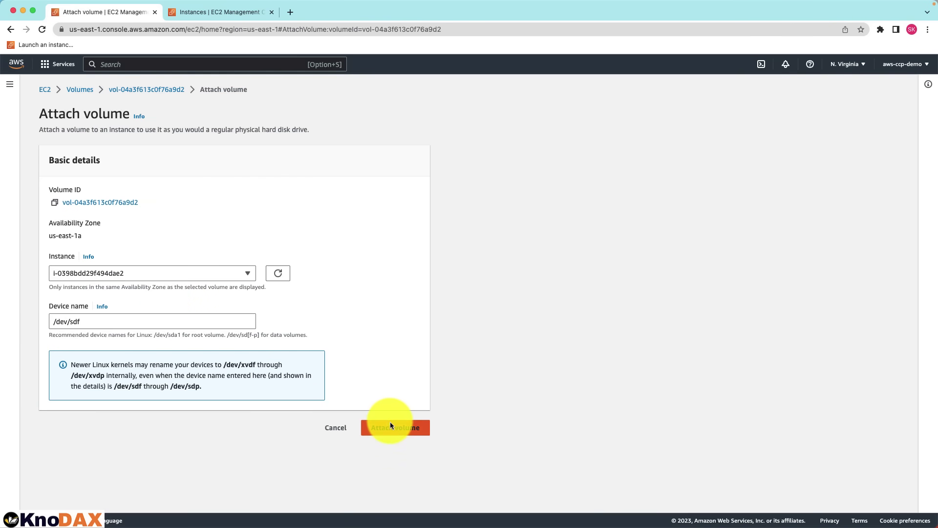
click(391, 425)
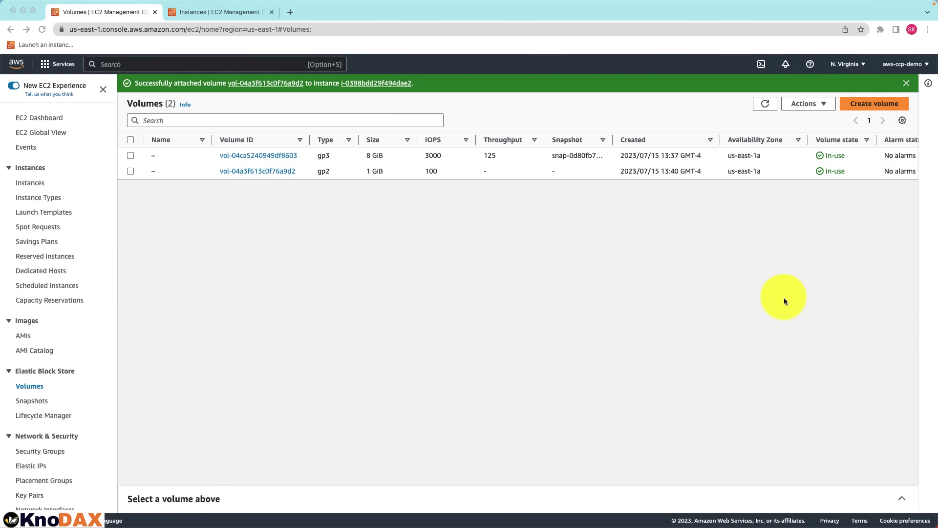
- Switch to the instances browser tab and examine the block devices in the EBS Volume Demo instance's storage details
key(ctrl+Tab)
click(130, 159)
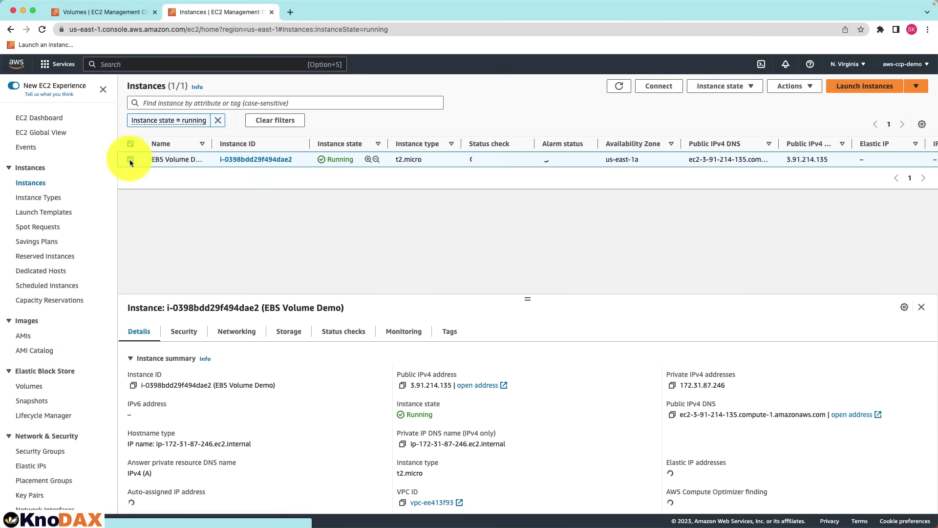
click(289, 332)
scroll(179, 389, down, 3)
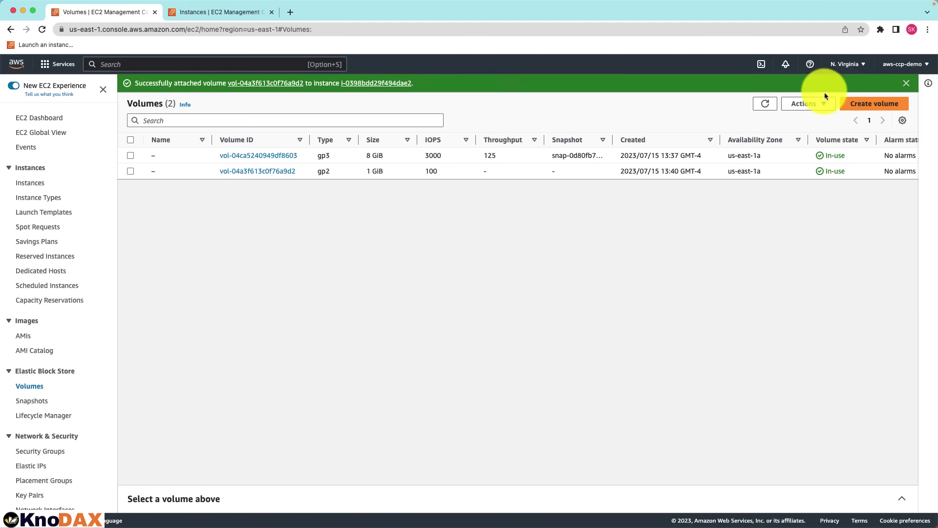
- Create another General Purpose SSD (gp2) volume of 1 GiB in the us-east-1b Availability Zone
click(875, 102)
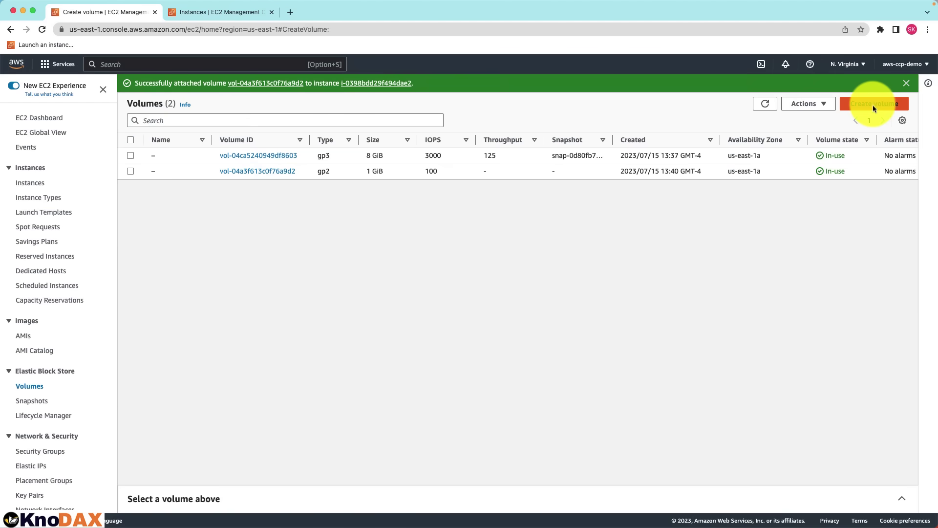
drag(78, 244, 16, 245)
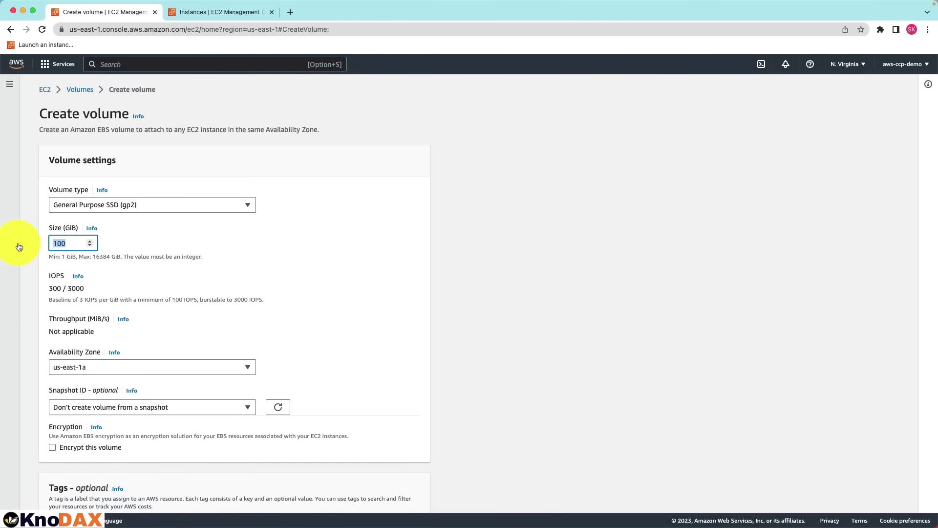
text(1)
click(220, 367)
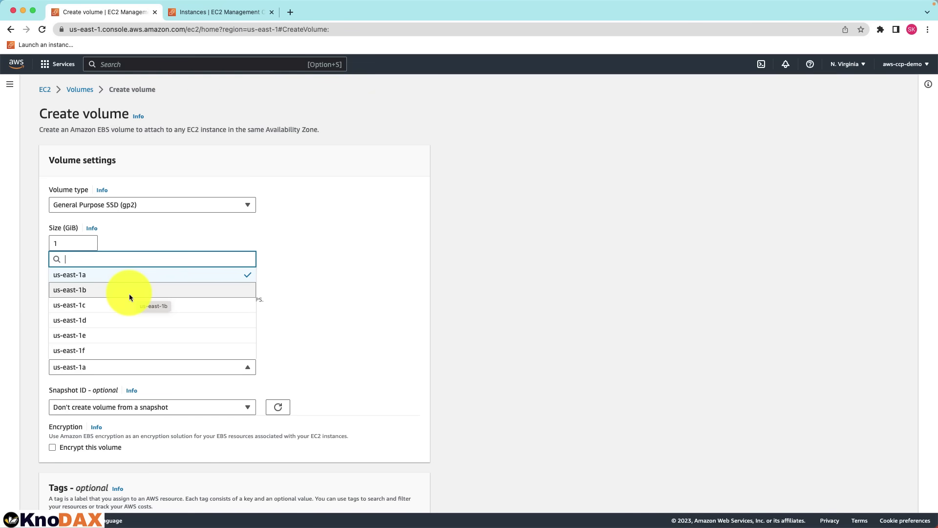
click(129, 294)
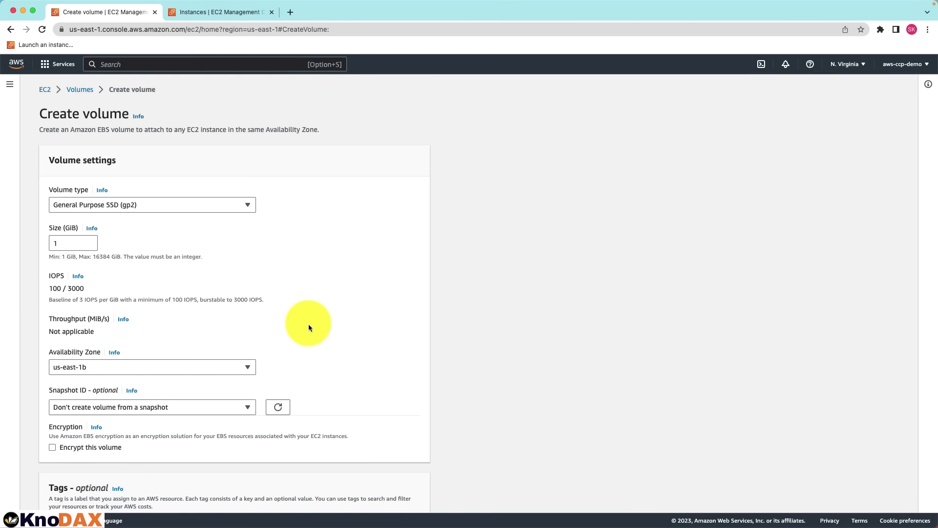
scroll(389, 441, down, 2)
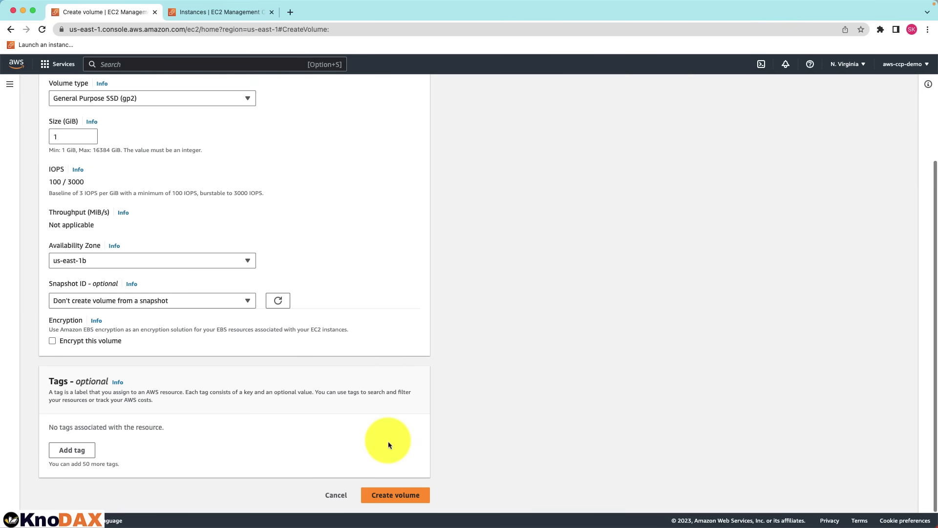
click(393, 495)
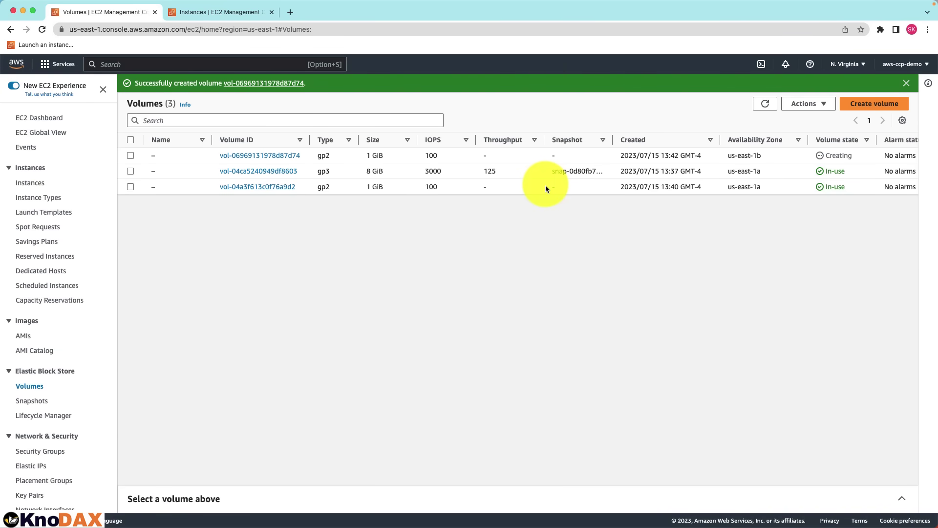
- Refresh the volume list, try to attach the us-east-1b volume to an instance, and check its Availability Zone
key(super+r)
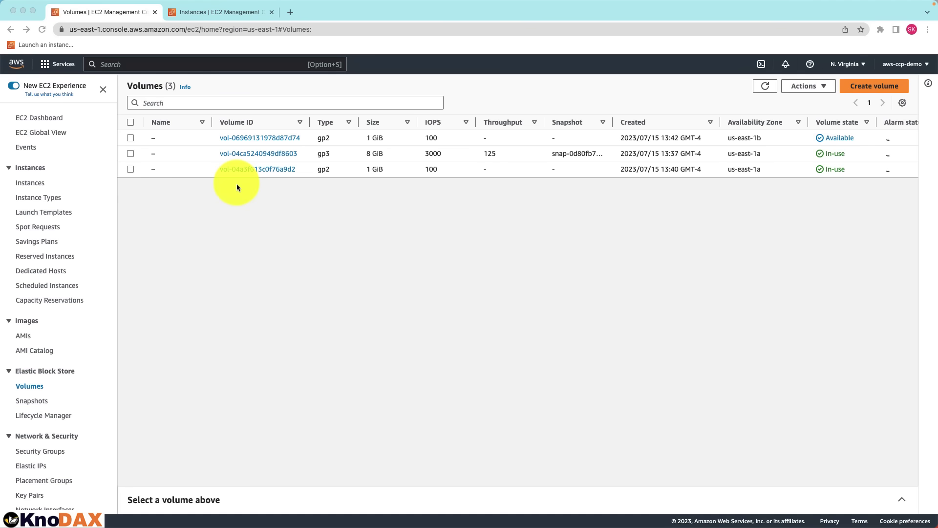
click(131, 138)
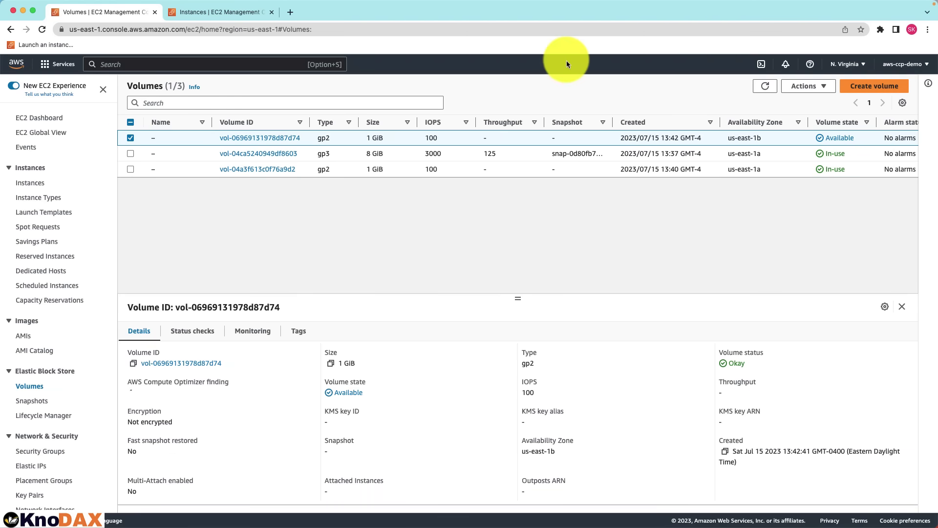
click(807, 86)
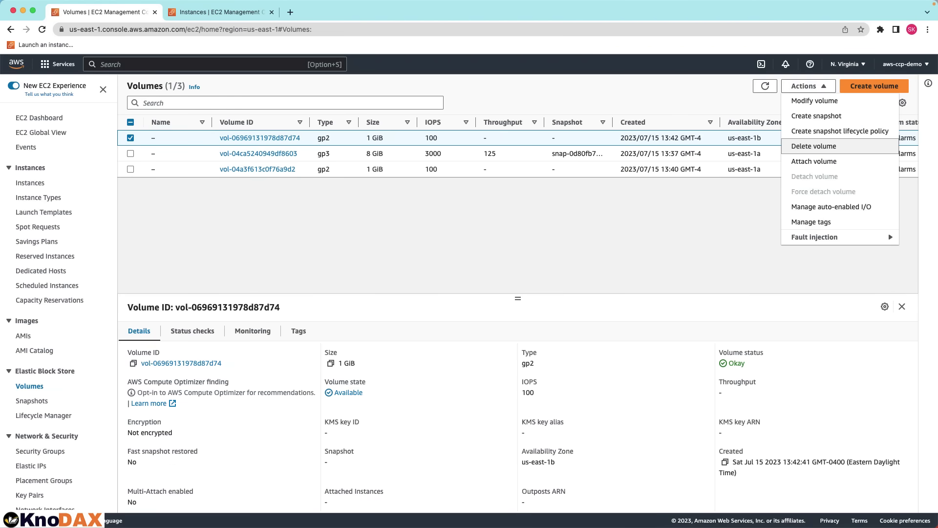
click(812, 162)
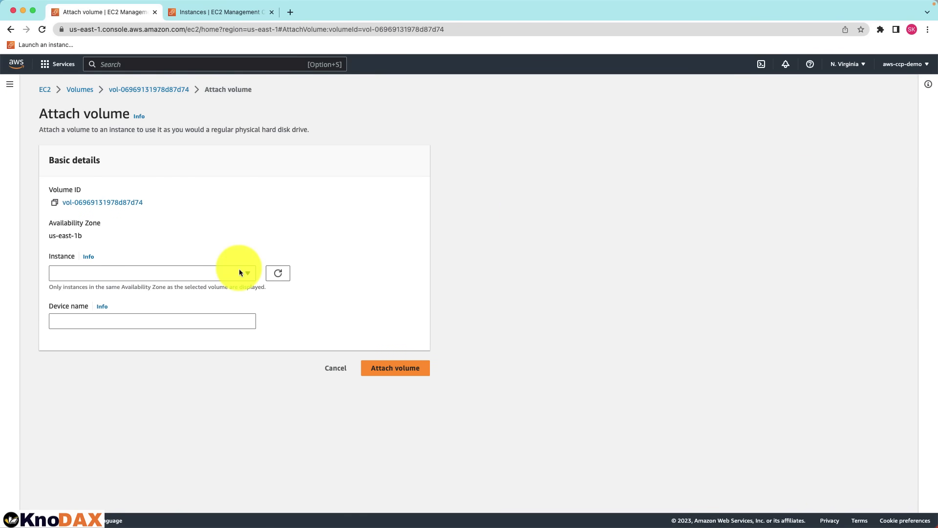
click(248, 277)
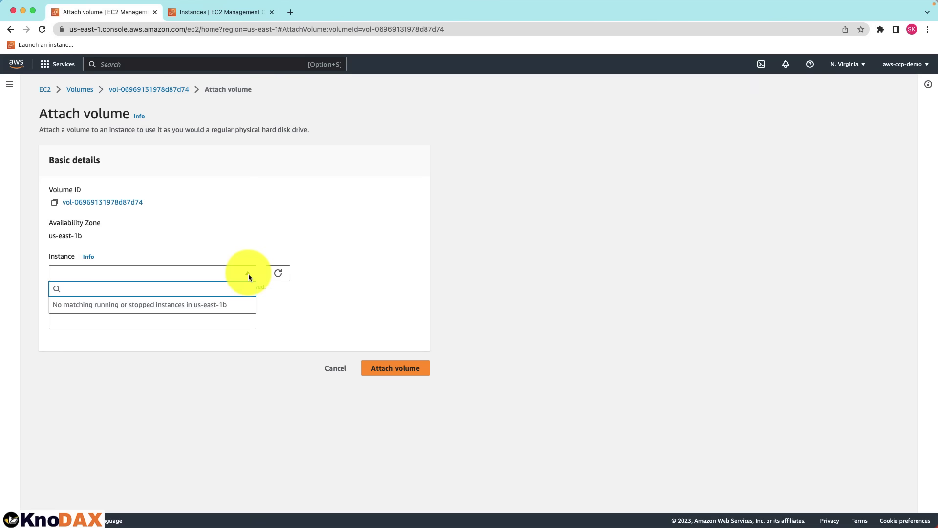
drag(83, 235, 49, 234)
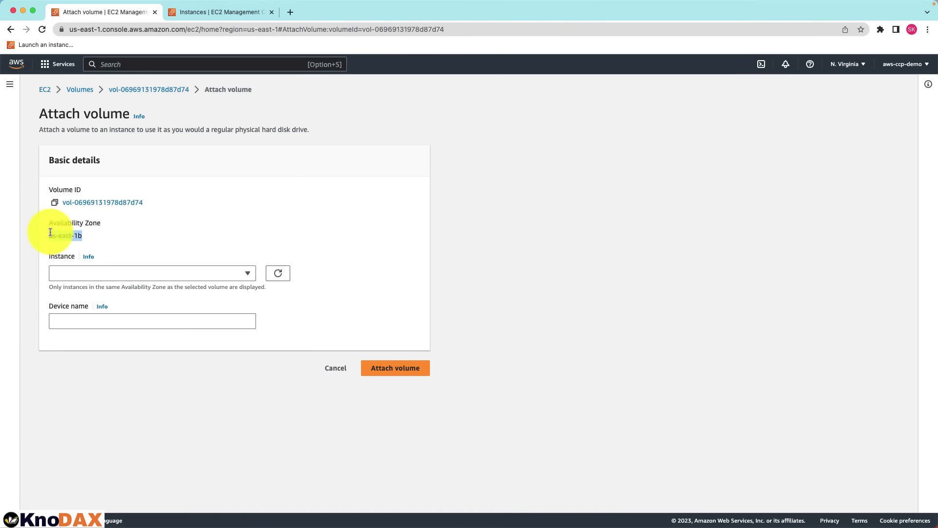
click(64, 236)
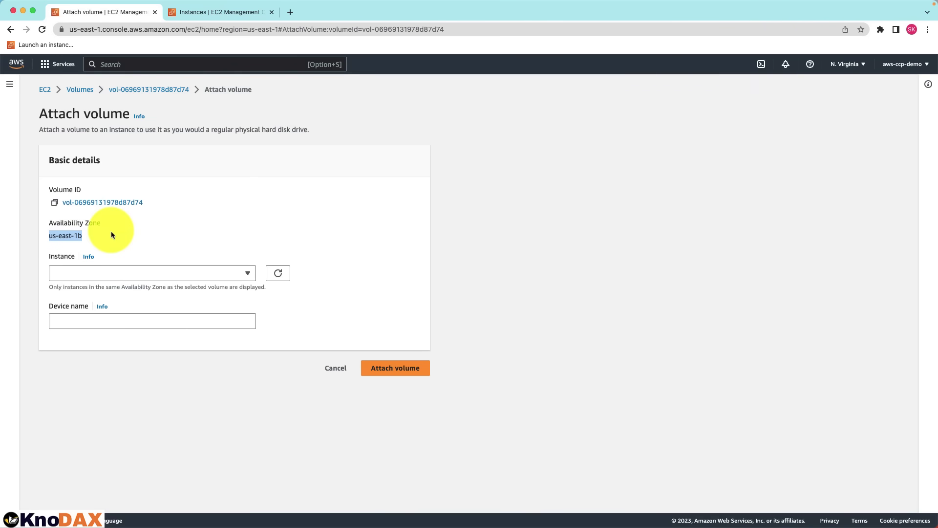
click(208, 228)
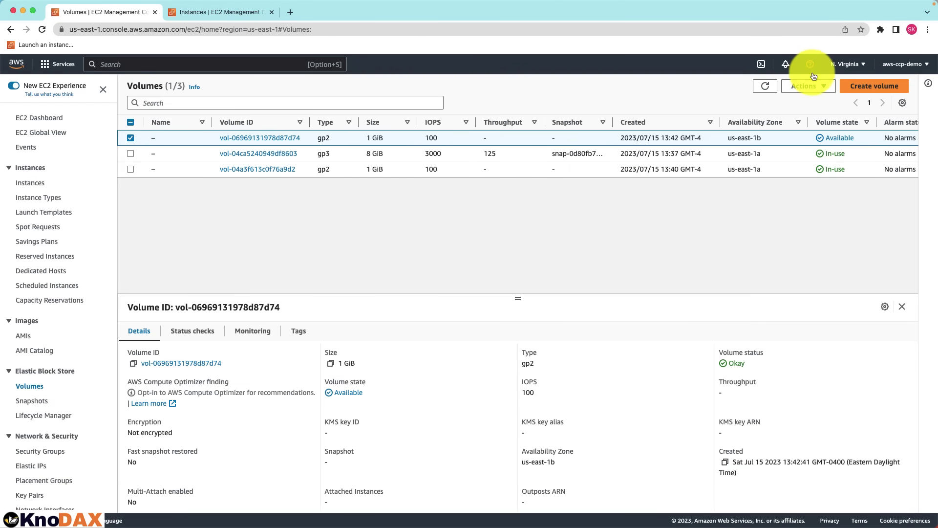
- Delete the unattached 1 GiB volume in us-east-1b and confirm the deletion
click(808, 85)
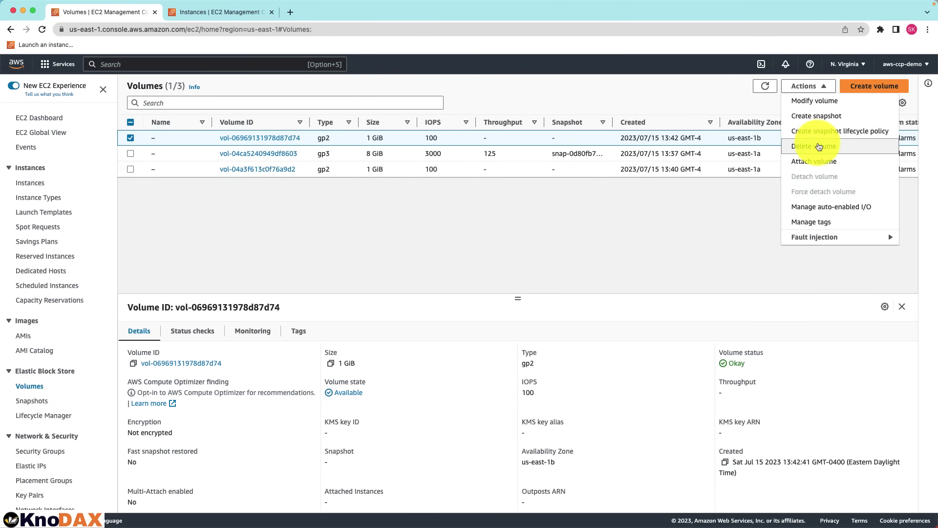
click(820, 147)
click(645, 347)
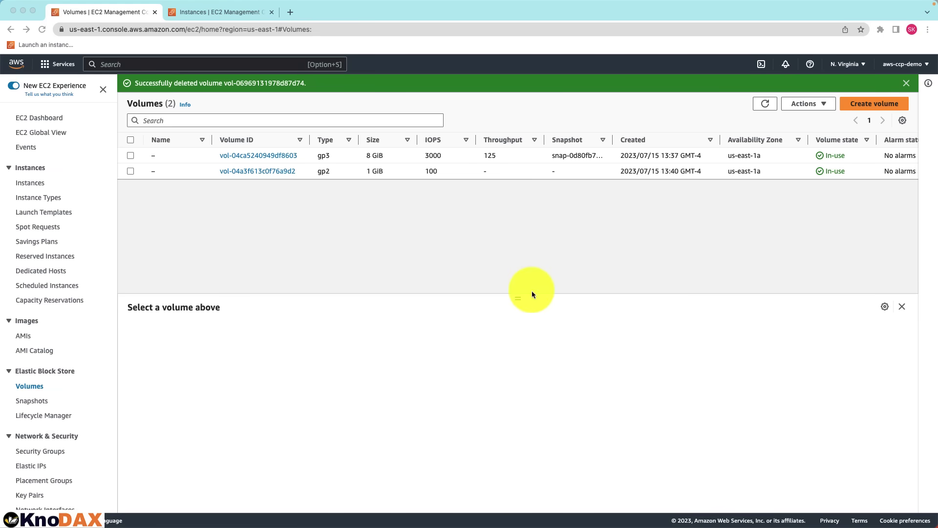
click(399, 253)
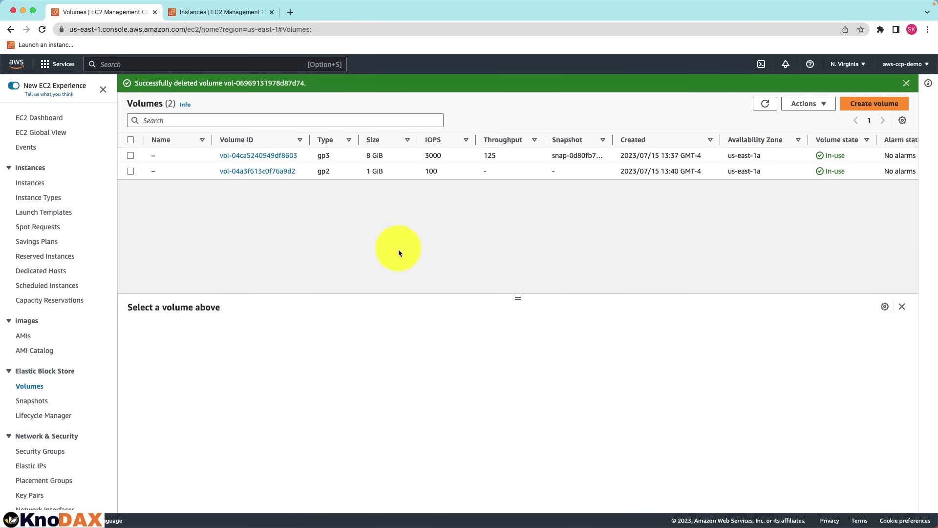
- Check which actions are available for the attached 8 GiB root volume and for the attached 1 GiB volume
click(130, 155)
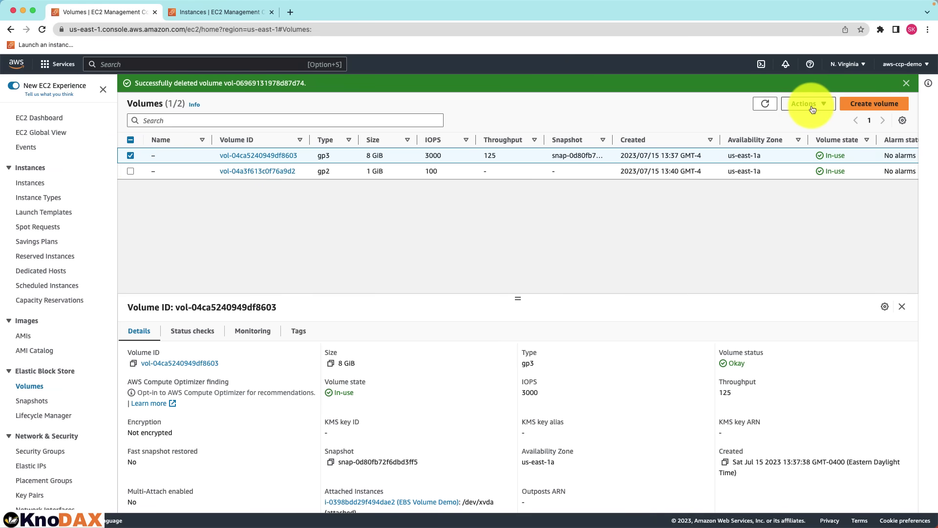
click(801, 105)
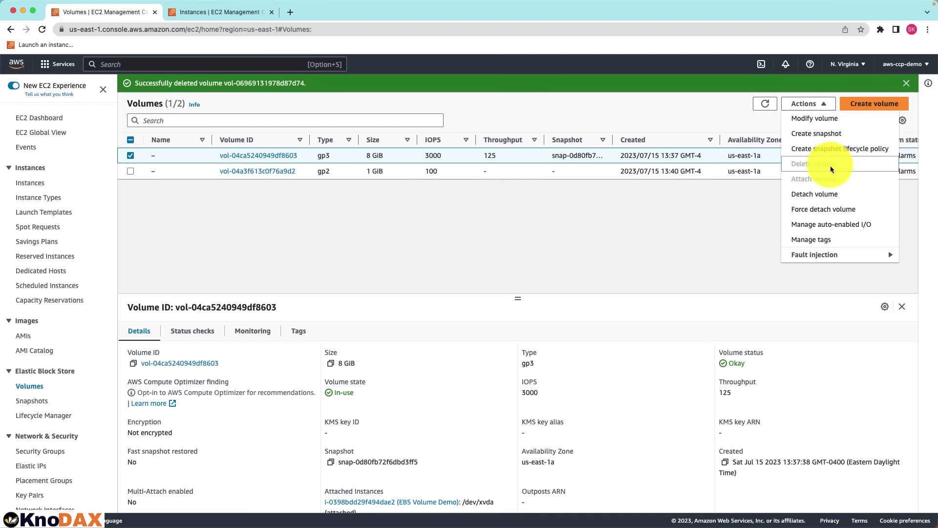
click(375, 216)
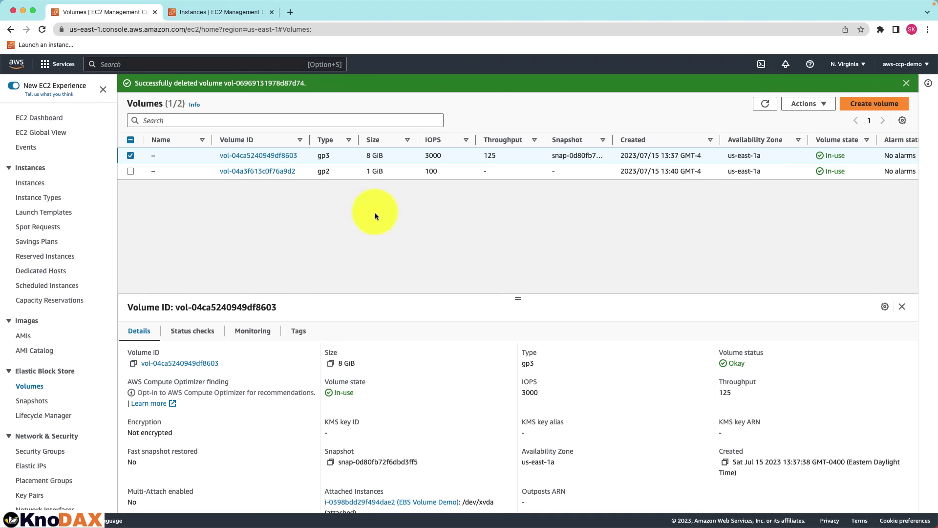
click(130, 156)
click(131, 172)
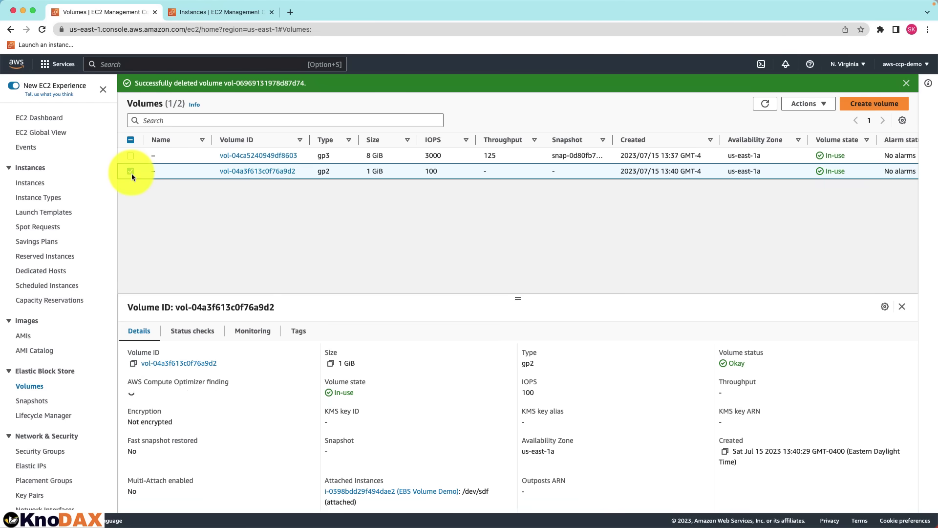
click(807, 103)
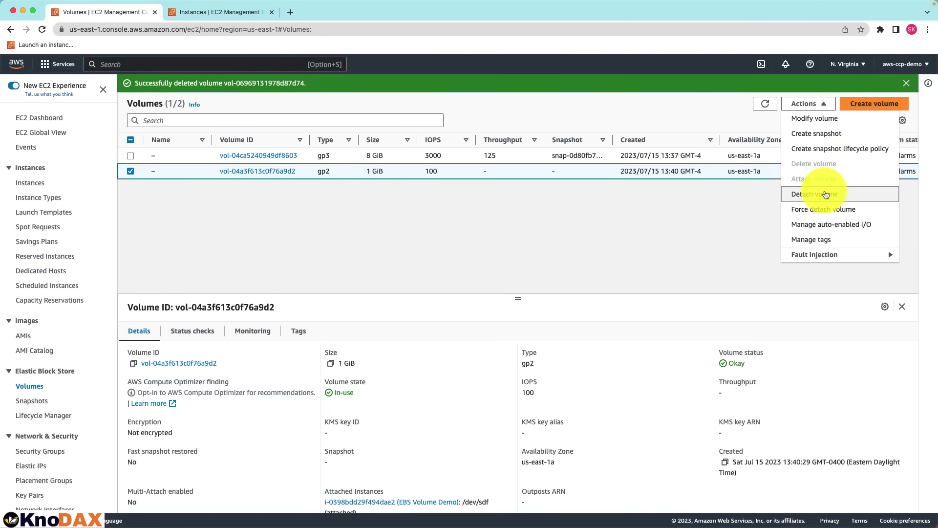
click(636, 224)
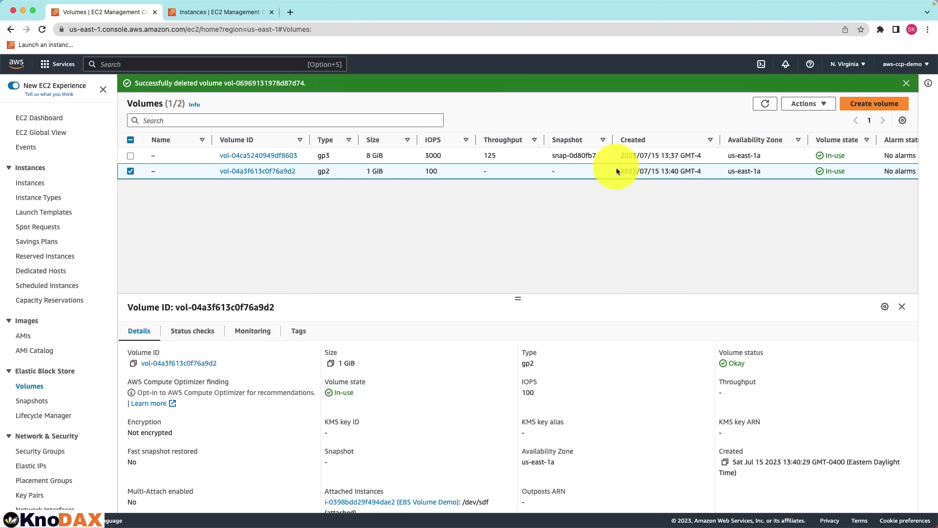
- Check the attached instances in the volume list, and return to the EBS Volume Demo instance's block devices
scroll(617, 170, right, 3)
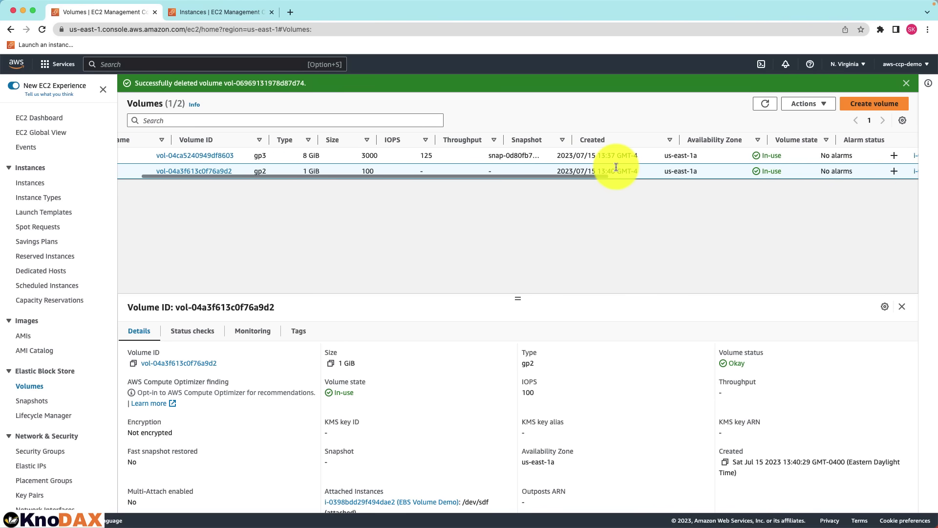
scroll(617, 170, right, 2)
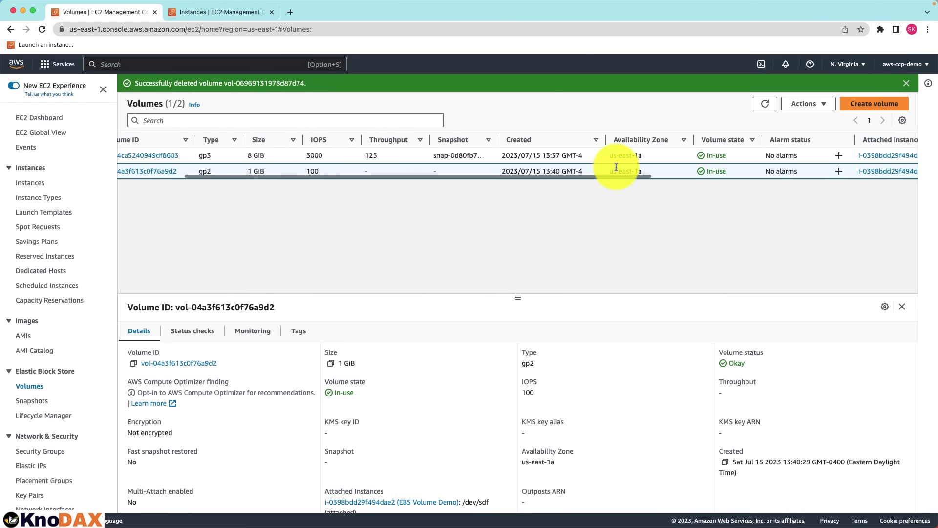
click(222, 12)
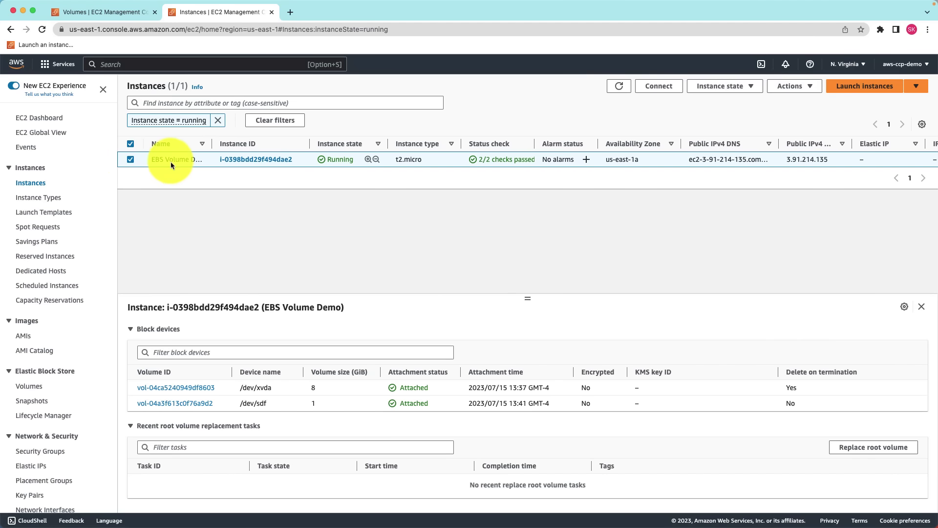
- Examine the root volume's Delete on termination setting in the storage configuration for a new instance, and return to the instance list
click(858, 90)
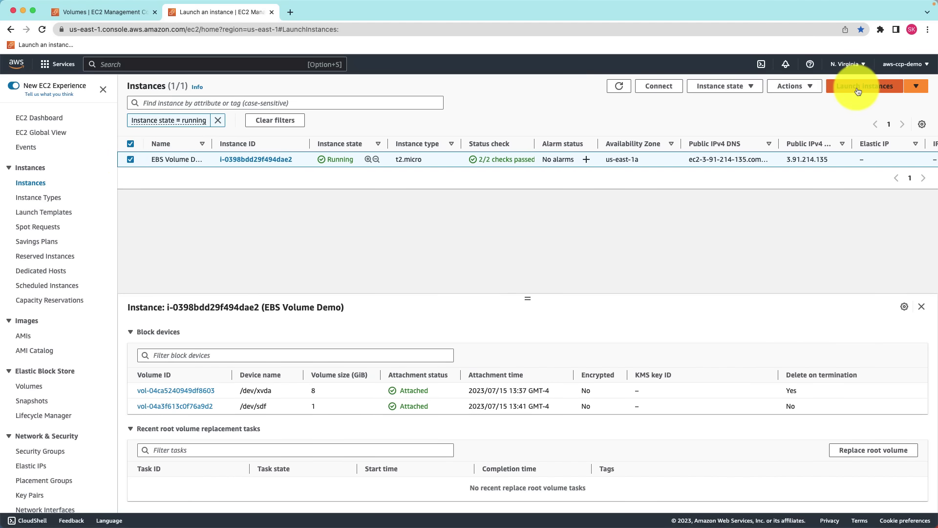
scroll(168, 339, down, 5)
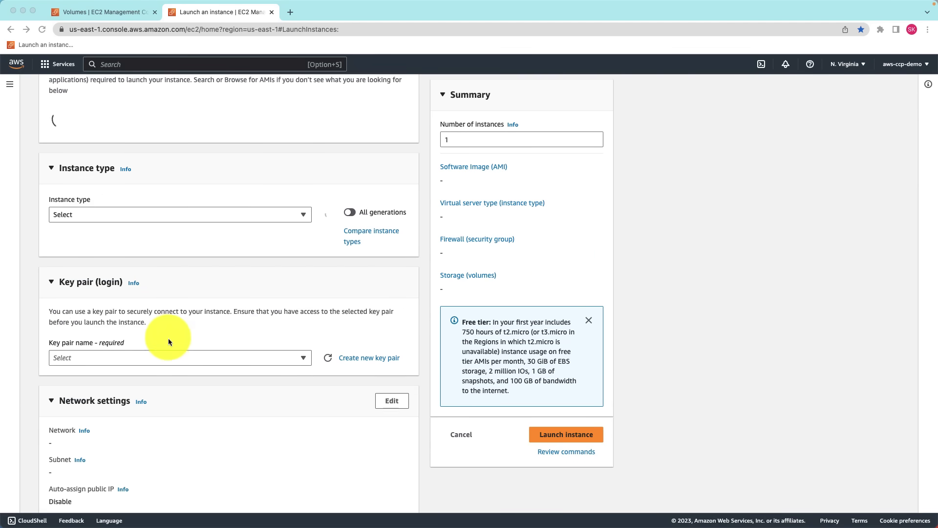
scroll(168, 342, down, 10)
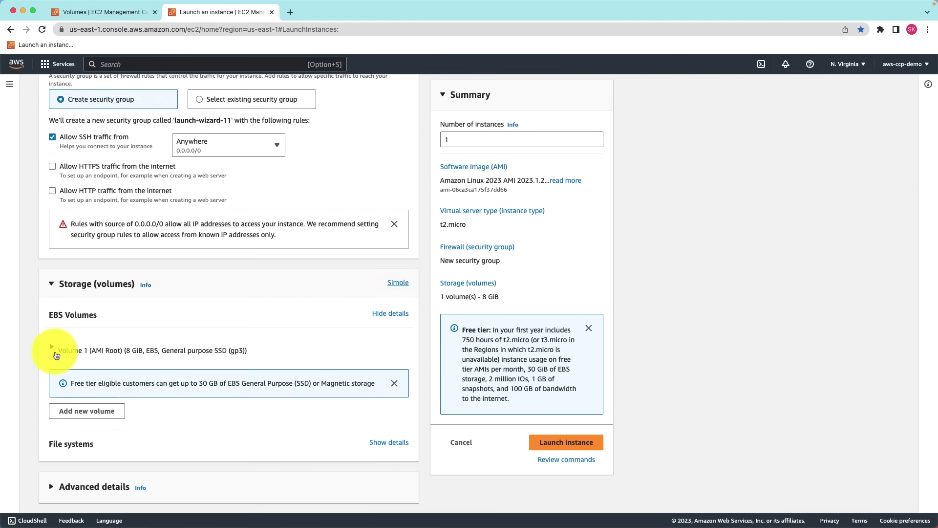
click(55, 351)
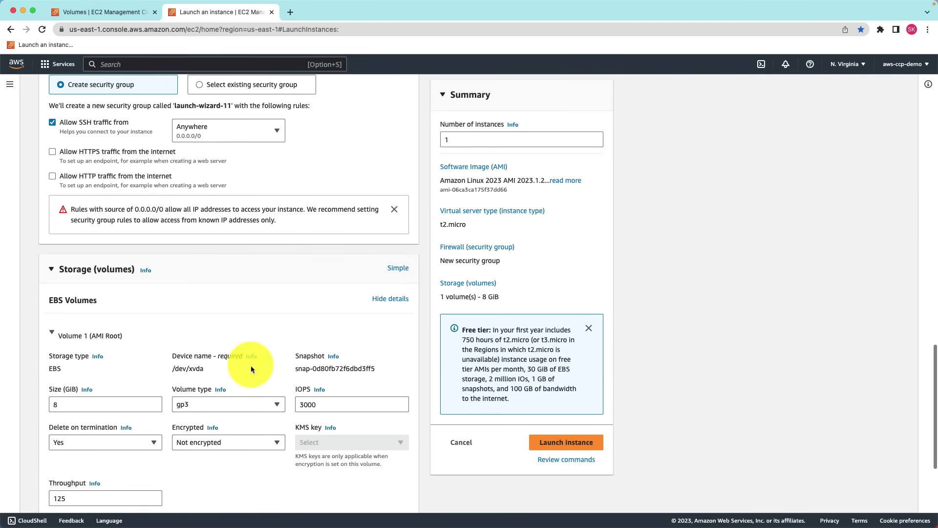
scroll(251, 369, down, 2)
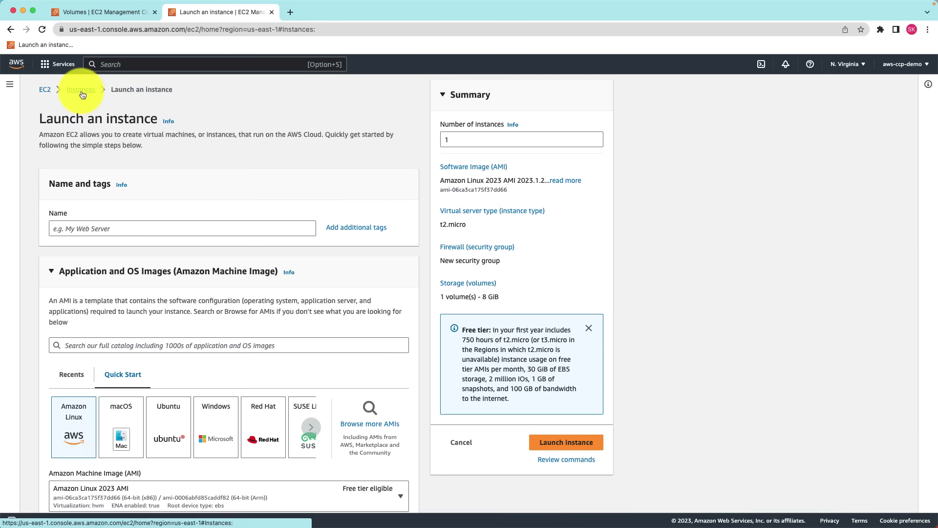
click(81, 92)
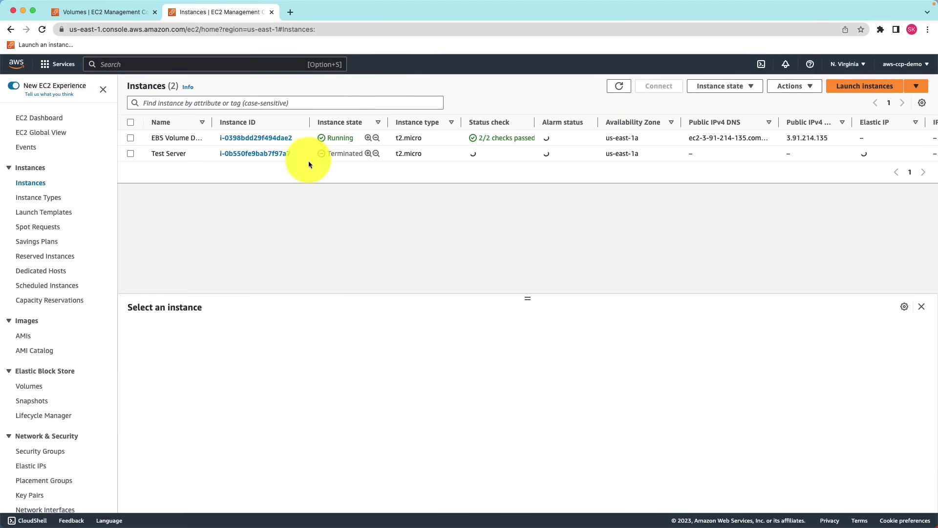
- Terminate the EBS Volume Demo instance and reload the volume list
click(130, 137)
click(725, 86)
click(688, 163)
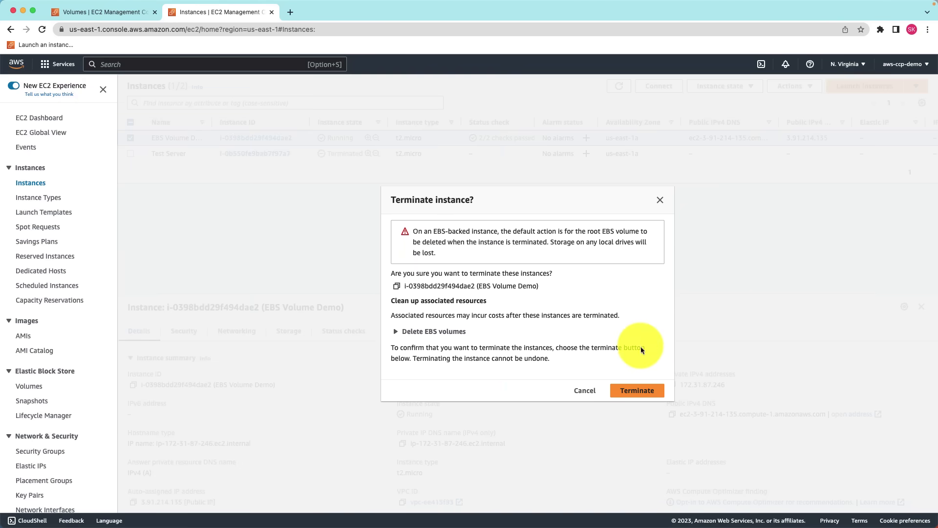
click(646, 389)
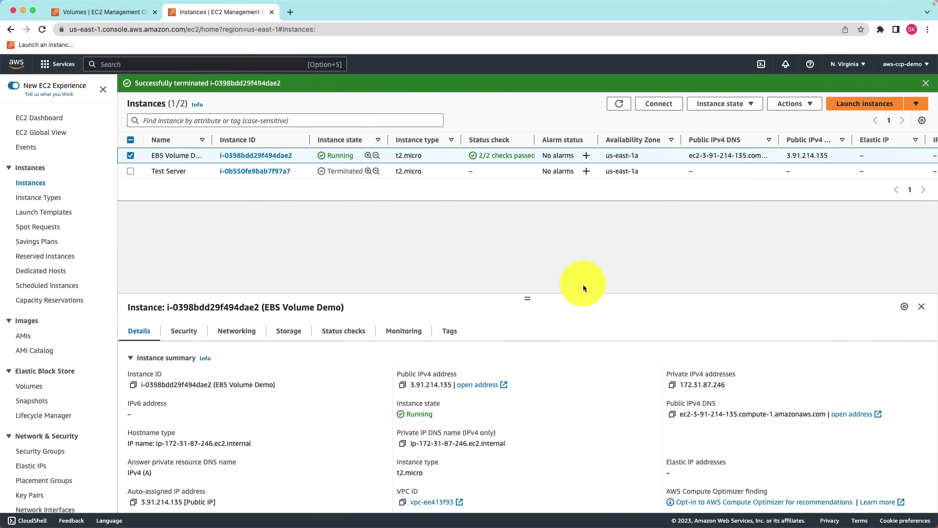
click(98, 12)
click(46, 31)
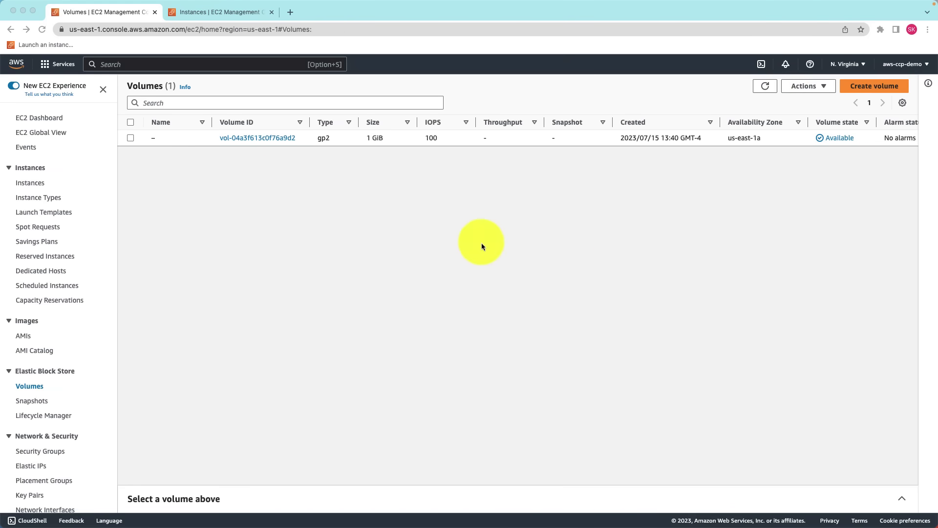
- Delete the remaining 1 GiB gp2 volume in us-east-1a and confirm the deletion
click(482, 245)
click(130, 138)
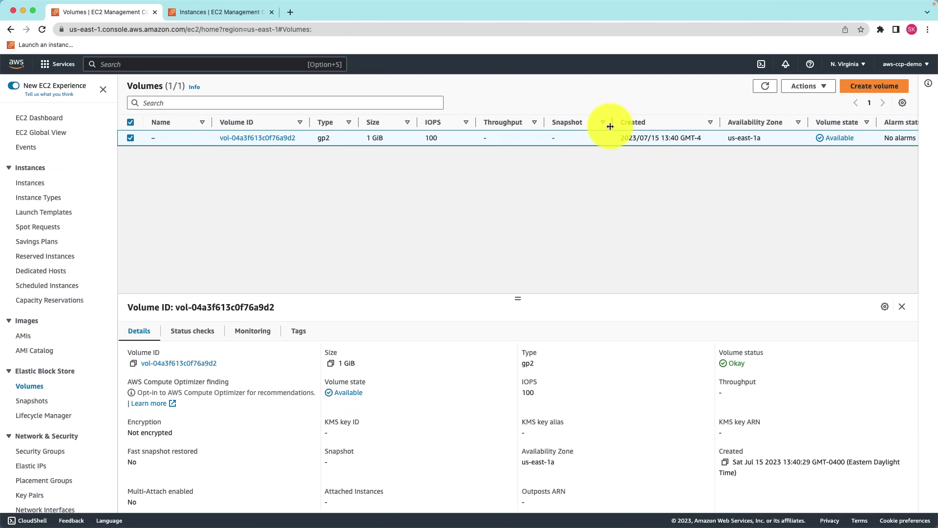
click(807, 89)
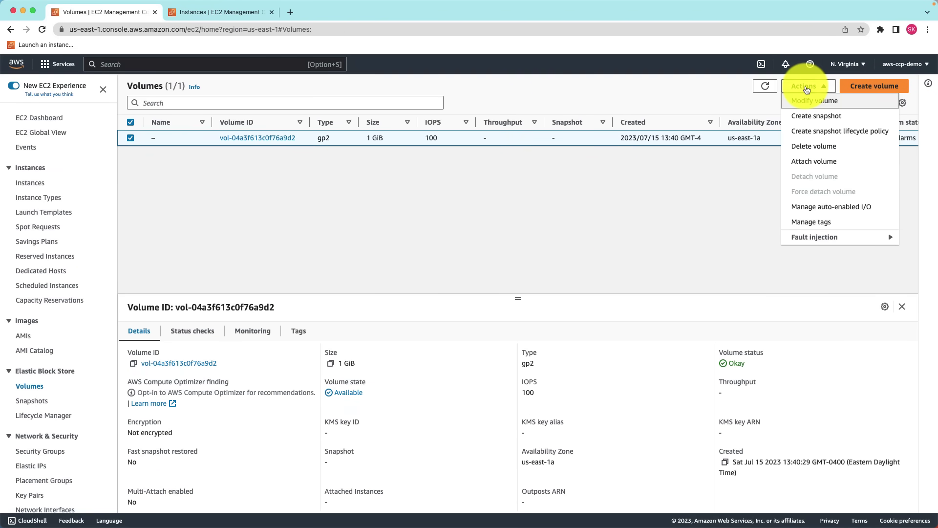
click(808, 151)
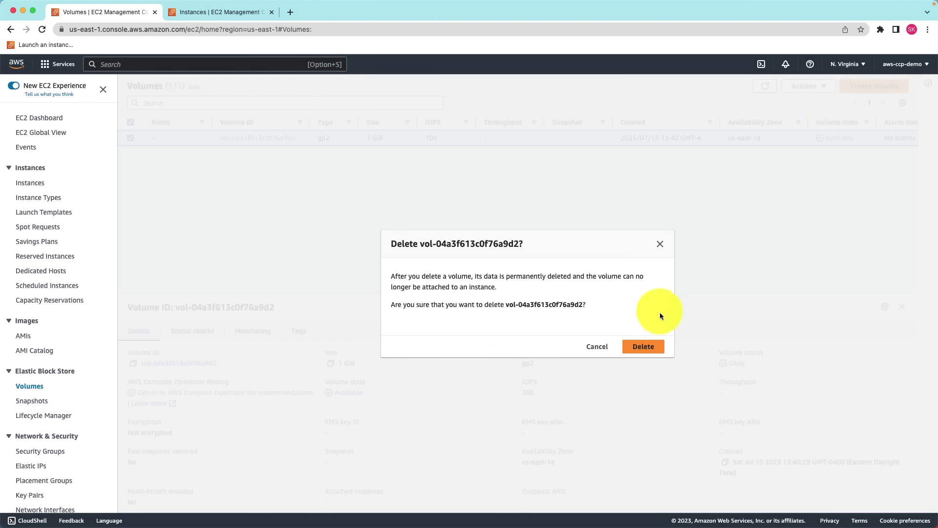
click(649, 343)
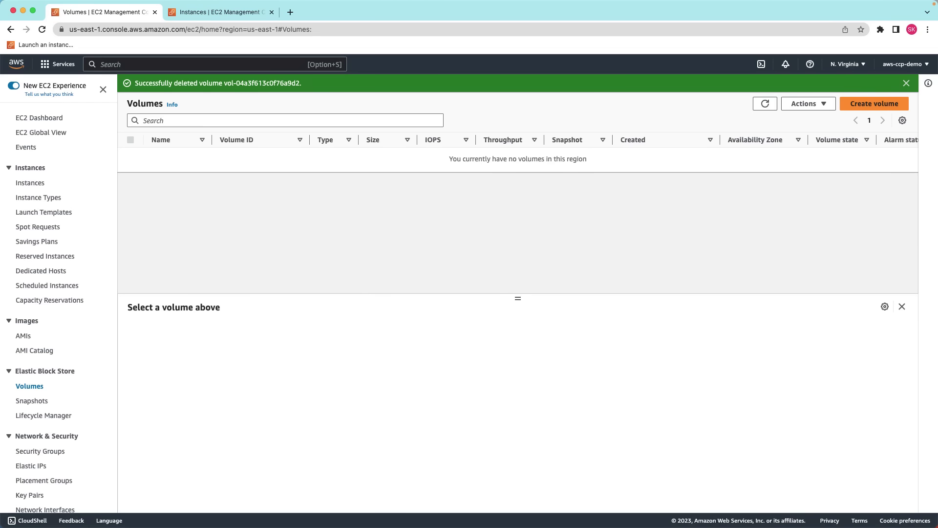